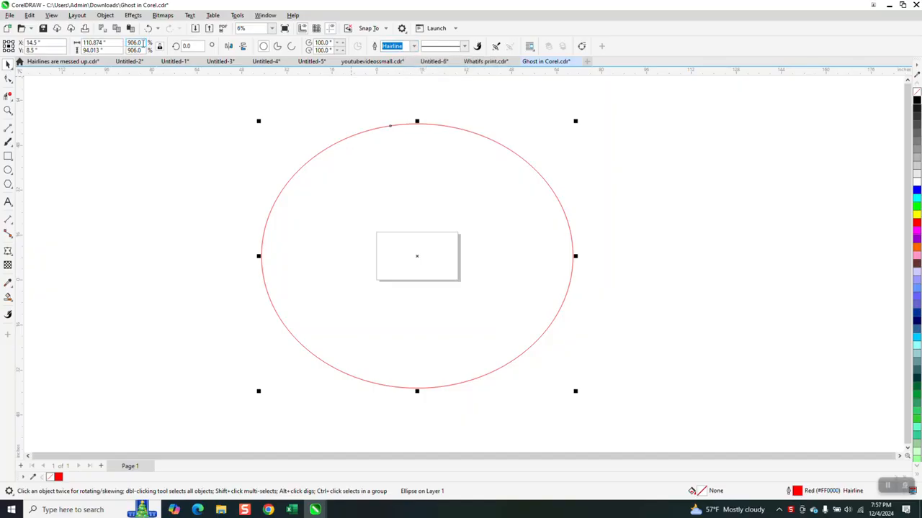
Scale the selected ellipse to 50%.
double_click(142, 43)
type("50")
key("Return")
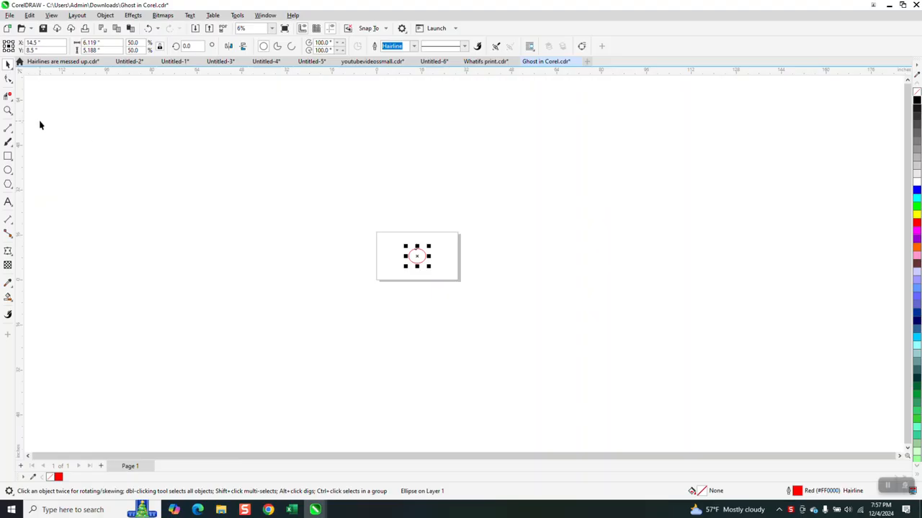
Enable Scale with object in the ellipse's outline pen settings.
left_click(8, 110)
left_click_drag(395, 219, 471, 294)
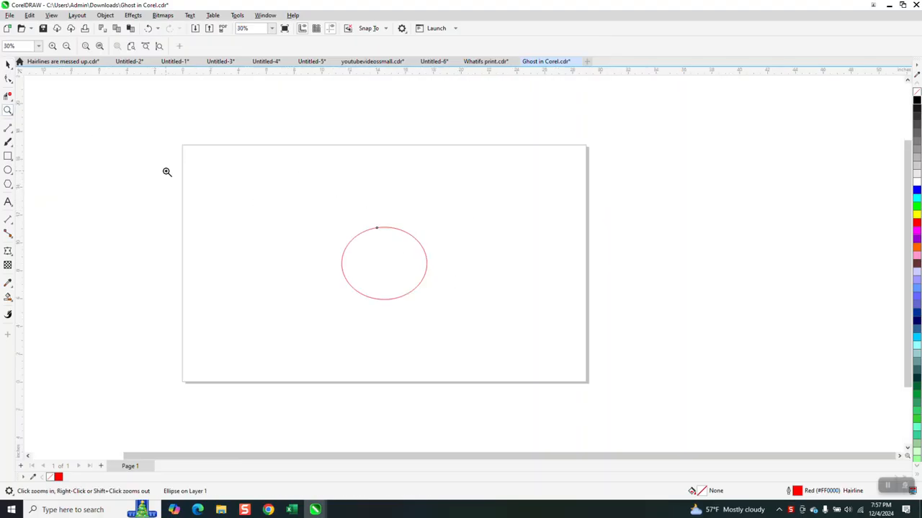
left_click(8, 64)
scroll(397, 228, "down", 2)
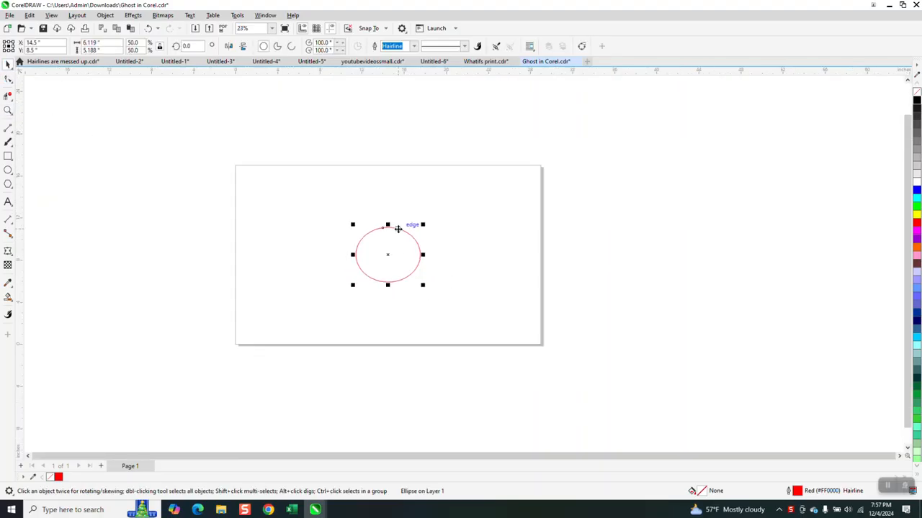
key("F12")
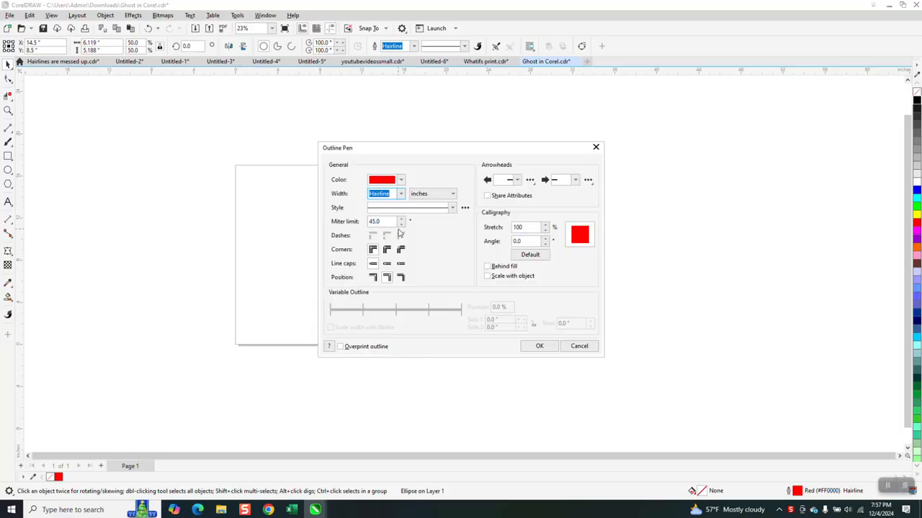
left_click(490, 276)
left_click(541, 347)
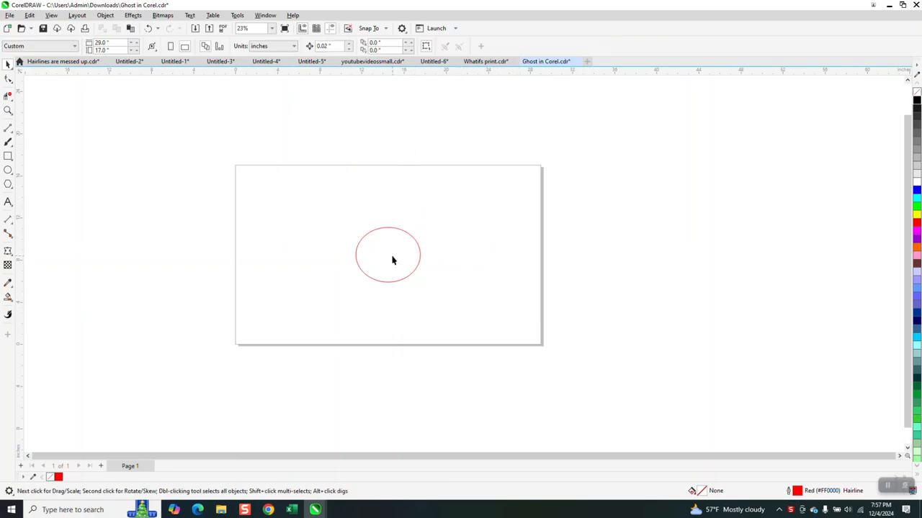
Scale the ellipse back up to 100%.
left_click(413, 238)
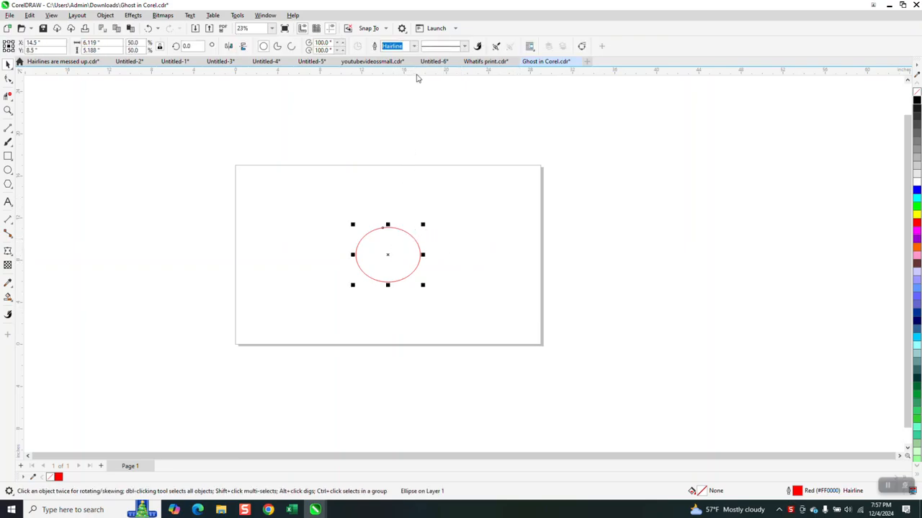
double_click(137, 43)
type("1")
key("Return")
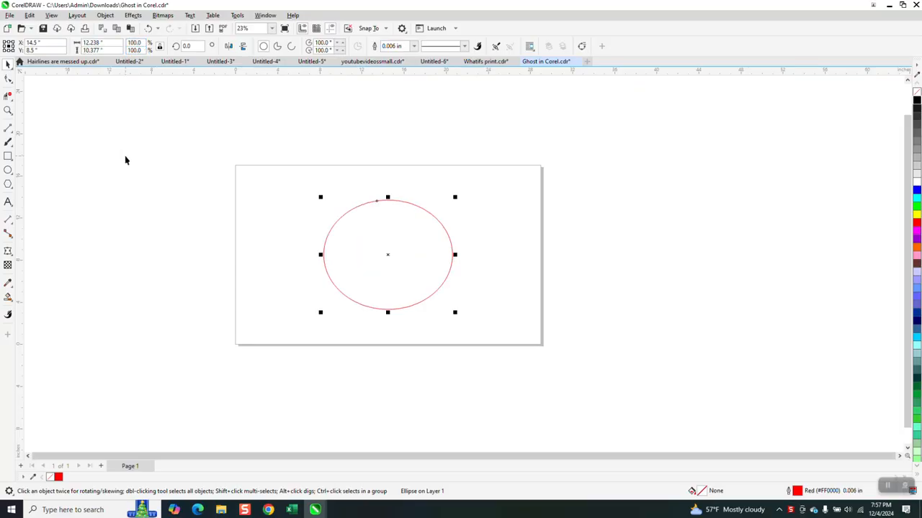
left_click(414, 47)
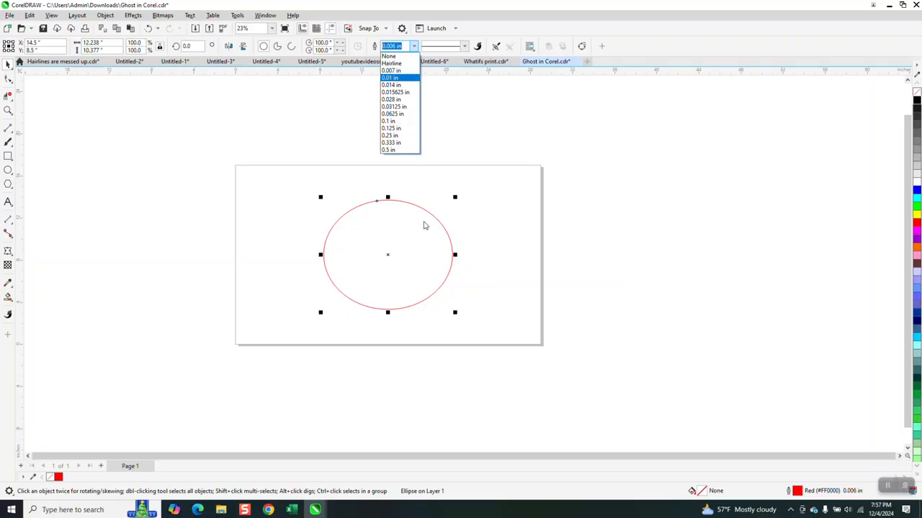
left_click(451, 146)
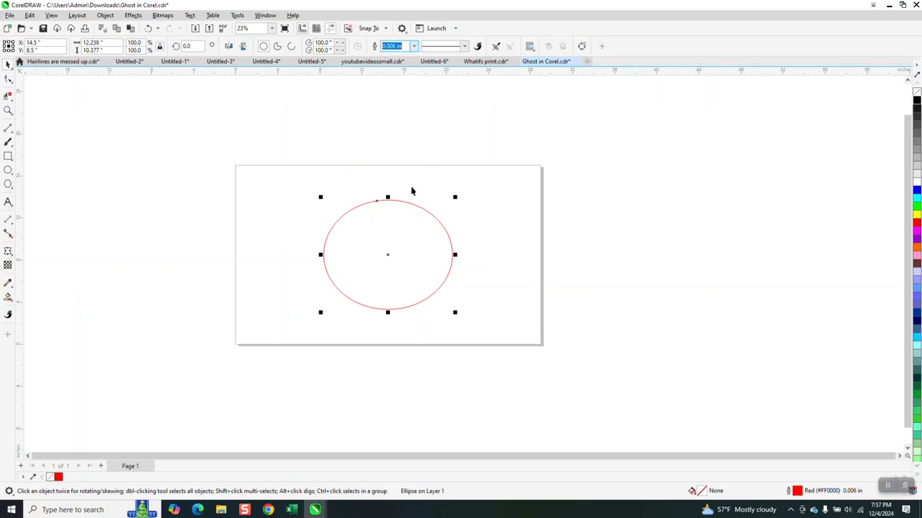
left_click(364, 166)
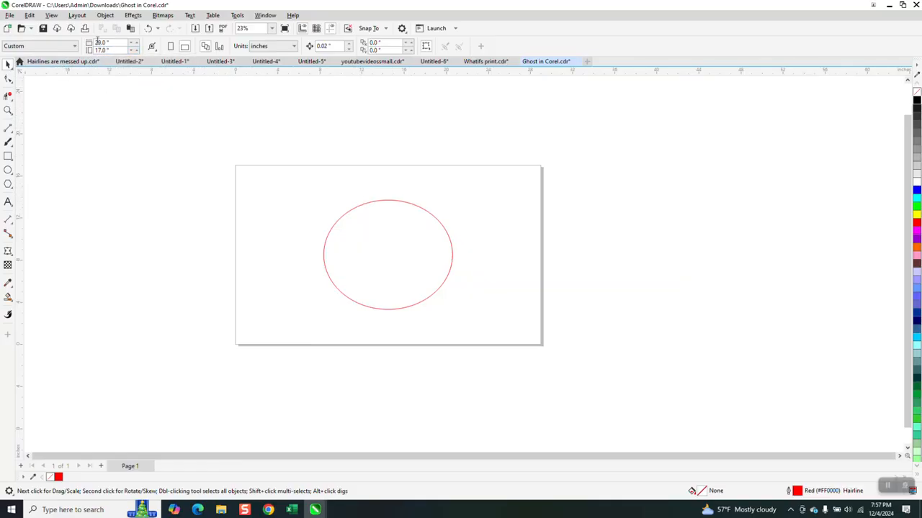
Set the page size to 40 by 28 inches.
left_click(108, 43)
type("40")
key("Tab")
type("28")
key("Return")
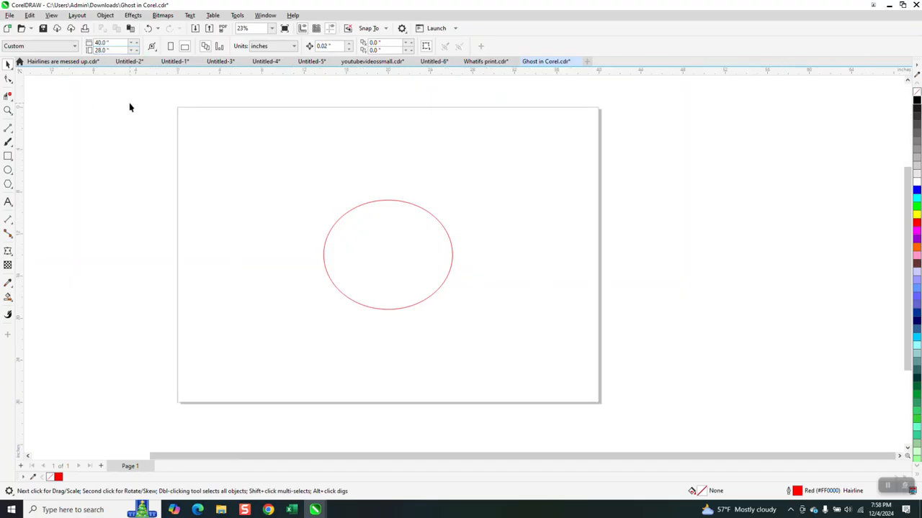
Set the ellipse's outline width to Hairline.
left_click(403, 206)
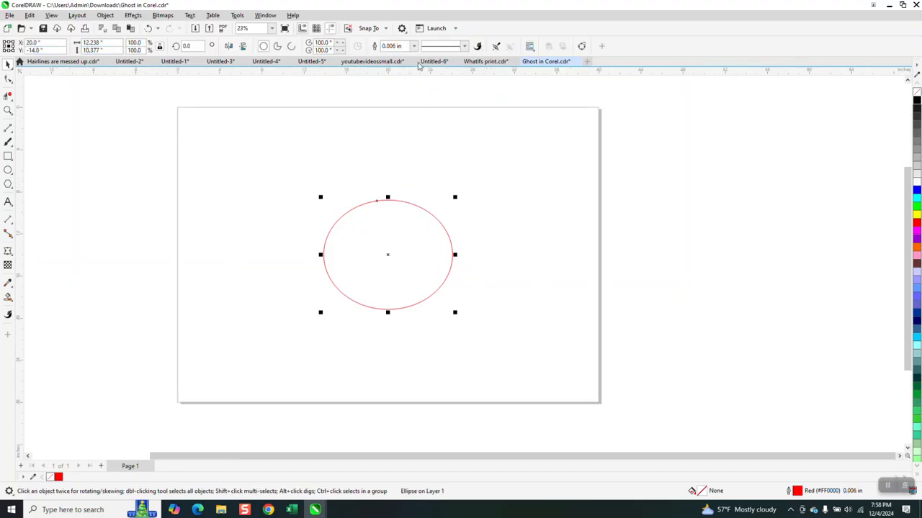
left_click(414, 47)
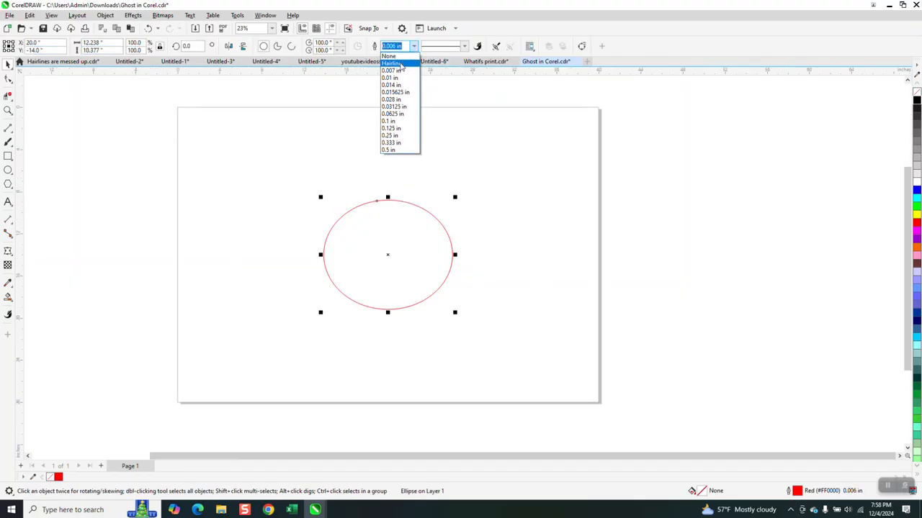
left_click(398, 85)
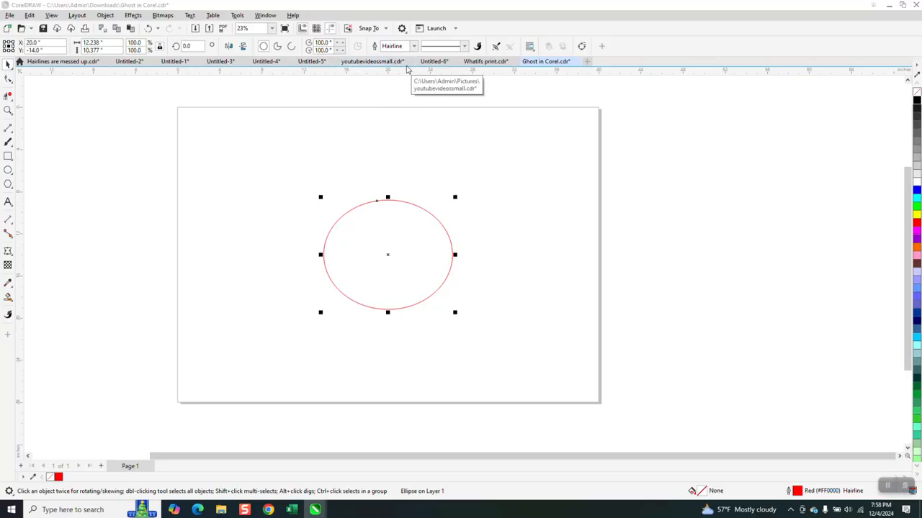
Toggle the Scale with object option in the ellipse's outline pen settings.
key("F12")
left_click(488, 277)
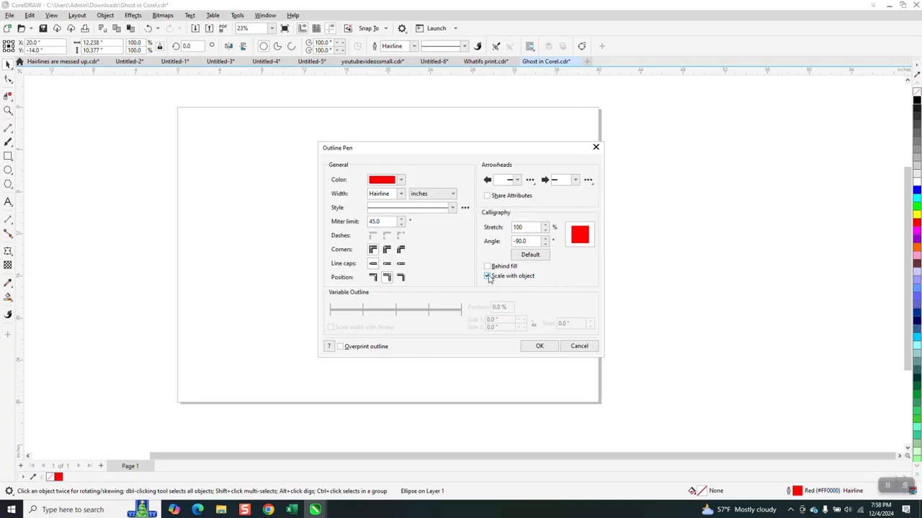
left_click(540, 346)
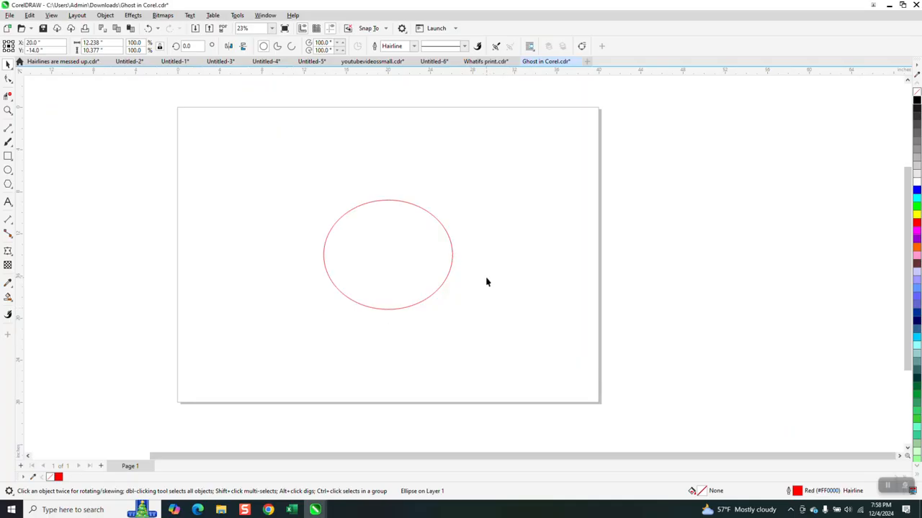
Enlarge the ellipse to about 32 by 27 inches and center it on the page.
left_click(449, 228)
left_click(437, 219)
left_click_drag(455, 197, 566, 133)
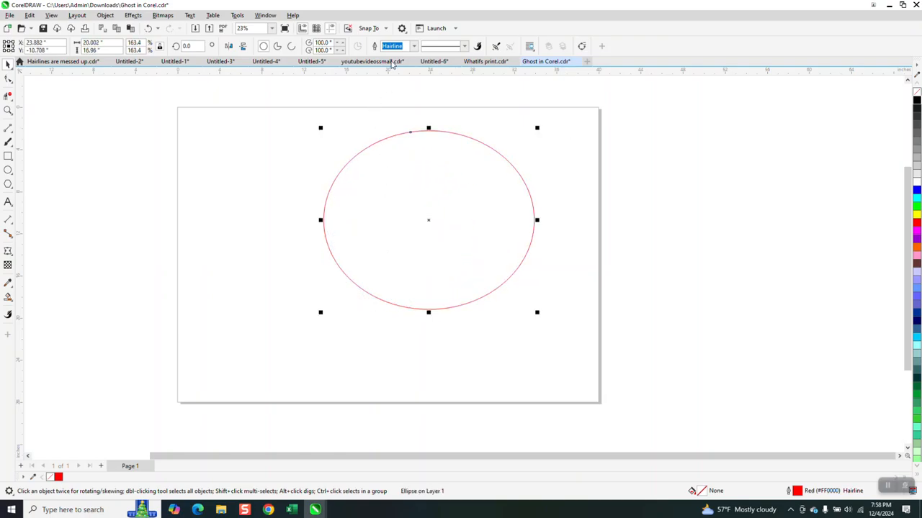
left_click_drag(319, 314, 189, 421)
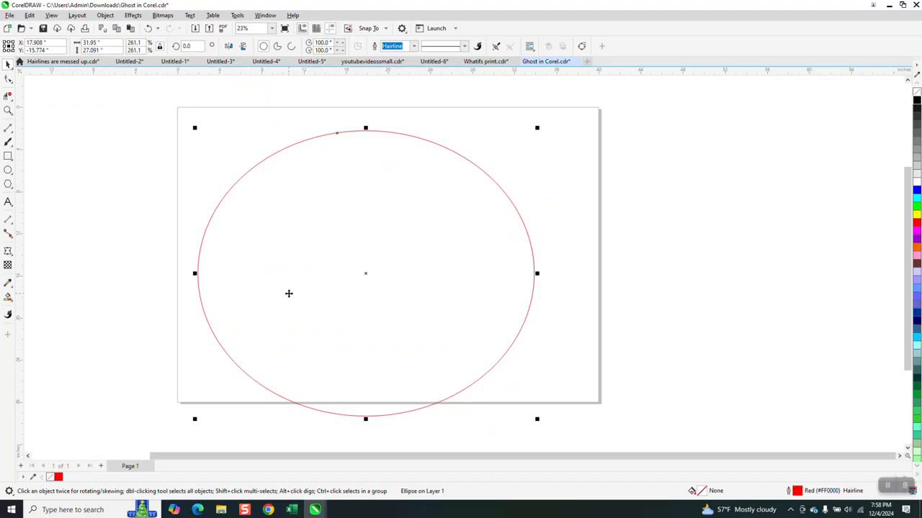
key("p")
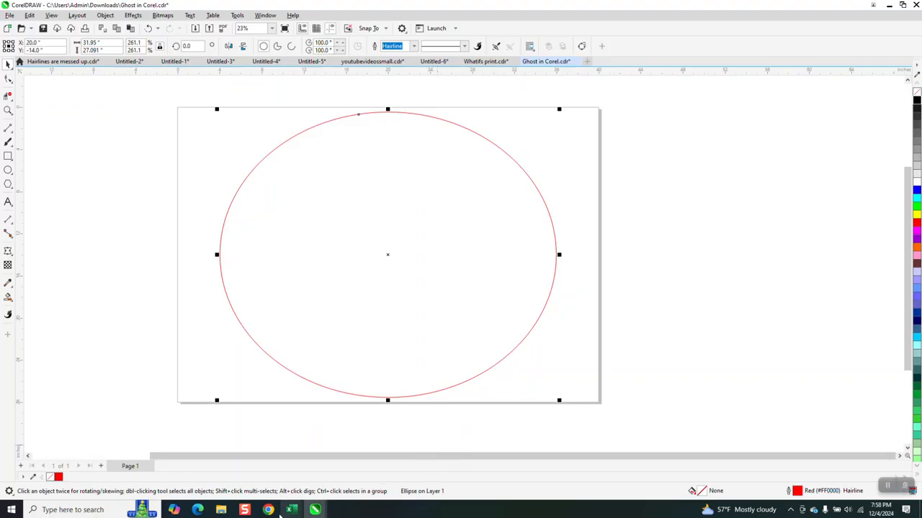
Set the ellipse's outline width to 0.5 in.
mouse_move(270, 511)
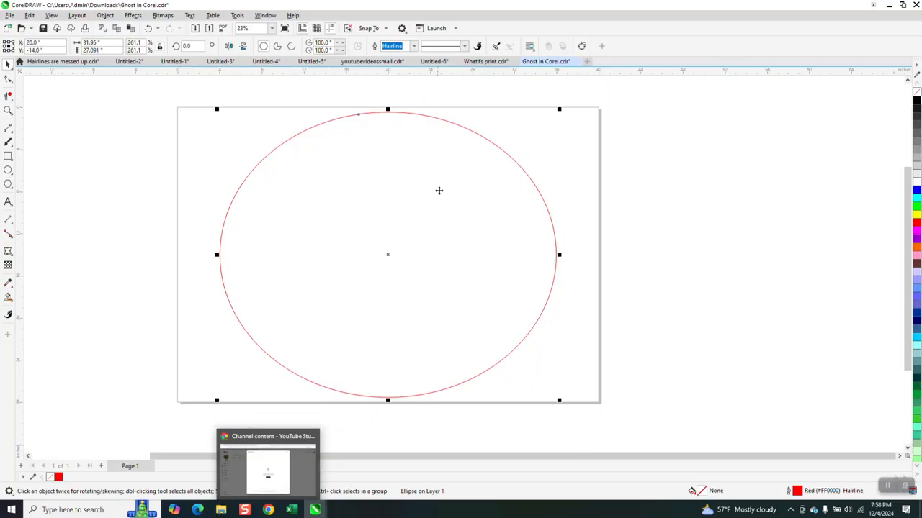
left_click(477, 135)
left_click(415, 47)
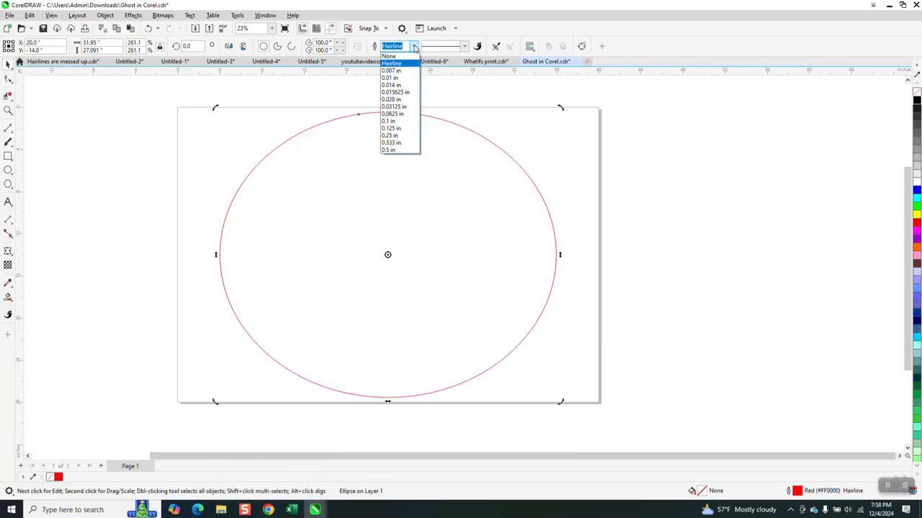
left_click(395, 151)
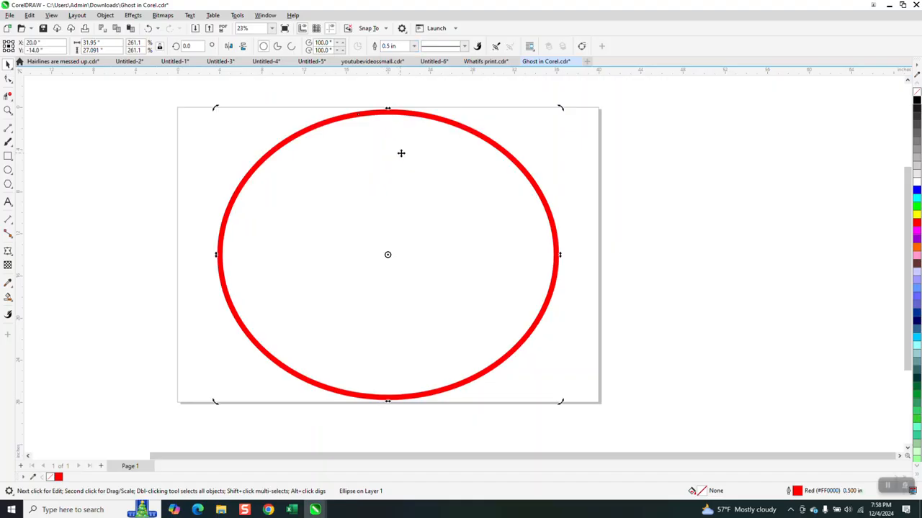
Add a dimension across the thickness of the ellipse's outline.
left_click(8, 110)
left_click_drag(297, 121, 319, 147)
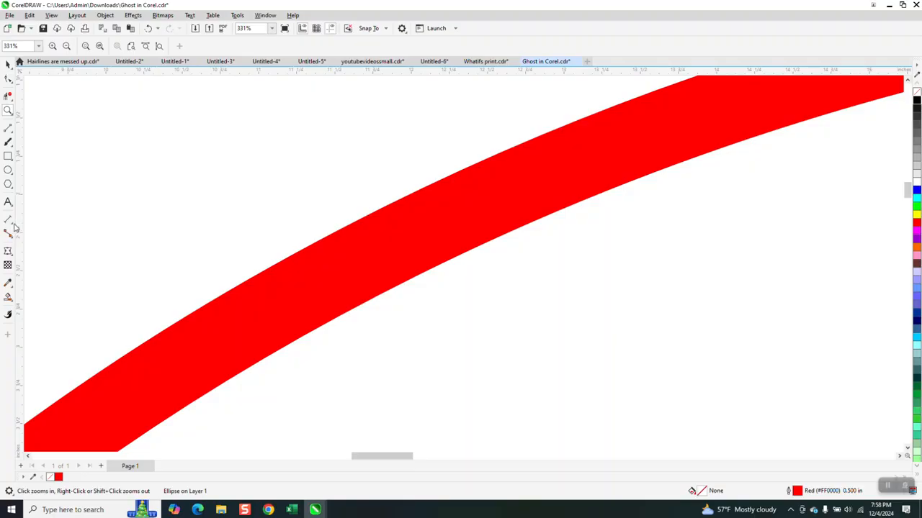
left_click(14, 227)
left_click(51, 219)
left_click_drag(311, 333, 276, 264)
left_click(293, 252)
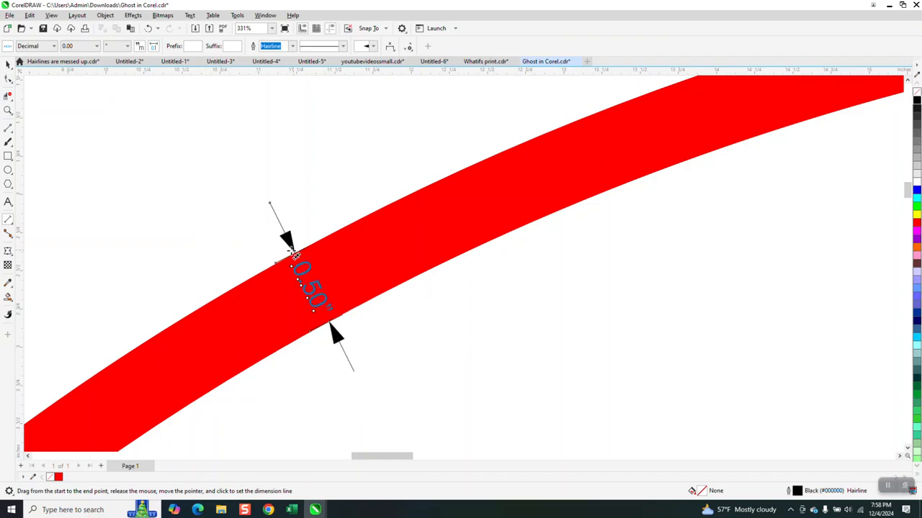
Inspect the ellipse's outline pen settings.
scroll(190, 206, "down", 3)
left_click(8, 63)
scroll(365, 168, "down", 5)
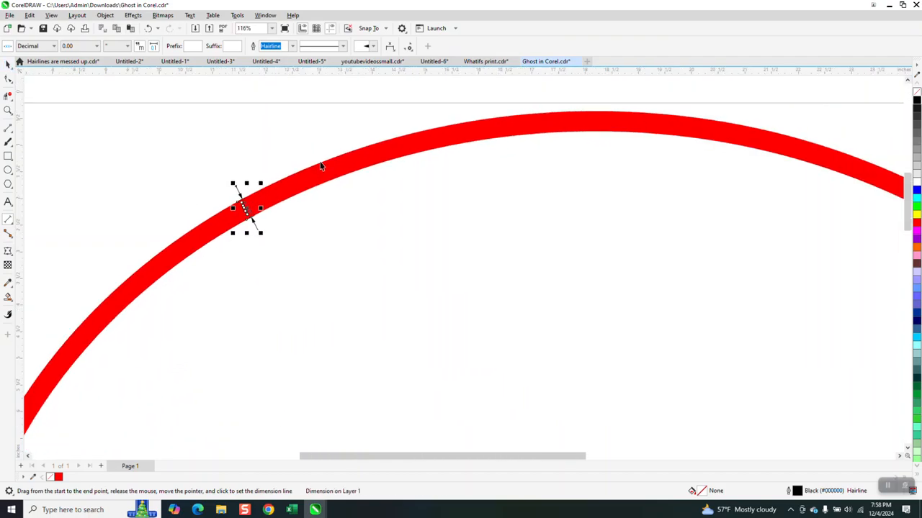
left_click(374, 160)
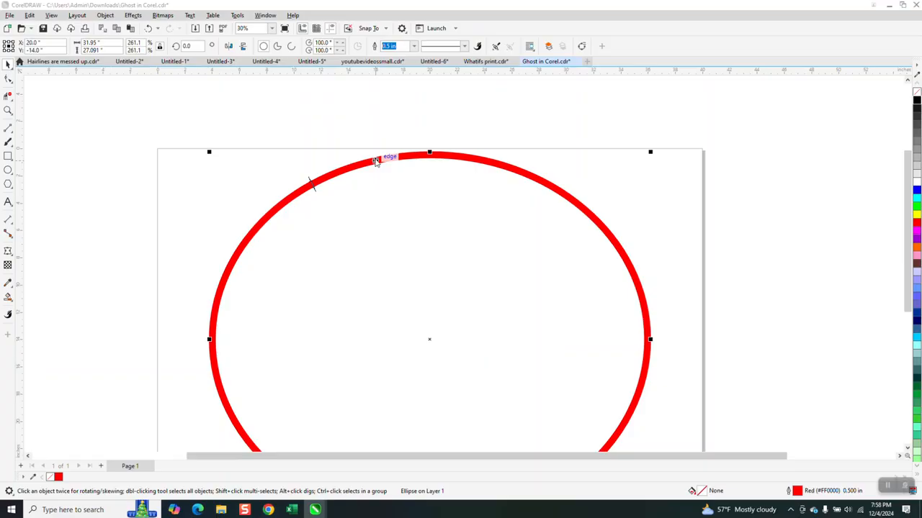
key("F12")
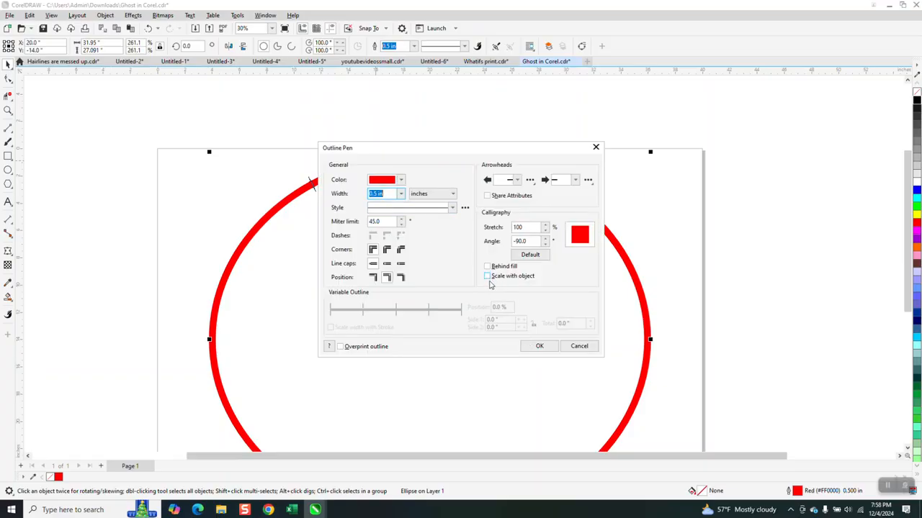
left_click(539, 347)
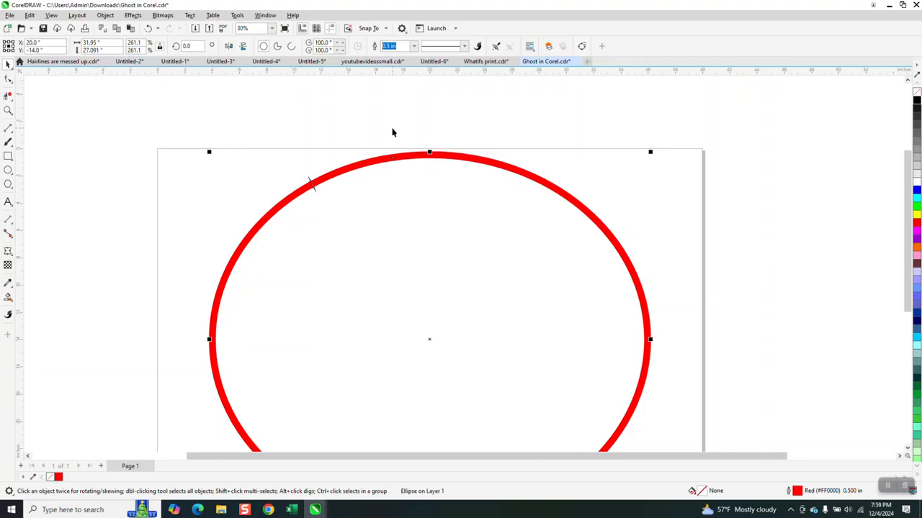
Delete the ellipse and draw a new circle about 24.7 inches across.
key("Delete")
left_click(8, 173)
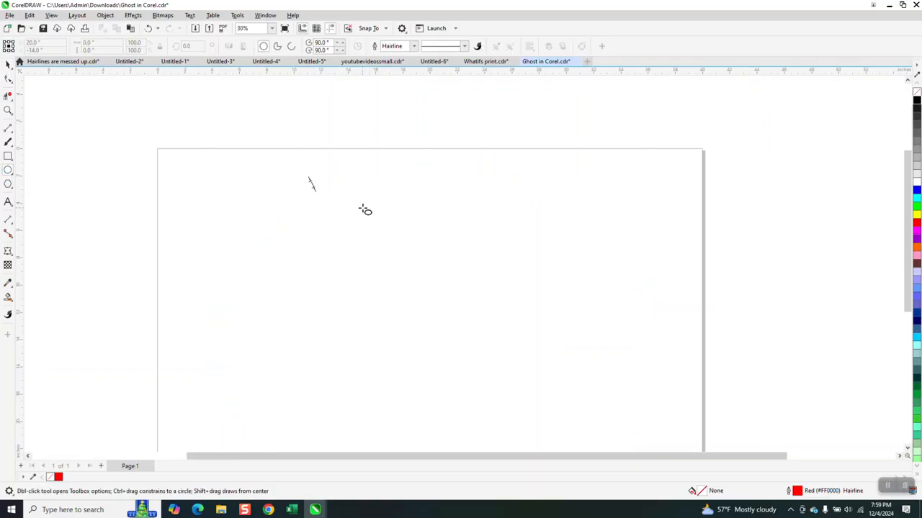
left_click_drag(592, 200, 259, 436)
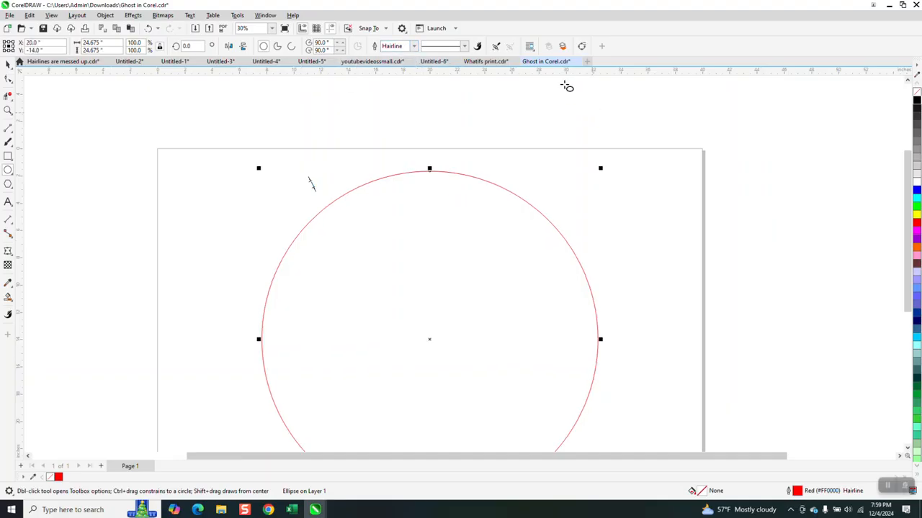
Set the circle's outline width to 0.5 in.
left_click(416, 47)
left_click(414, 46)
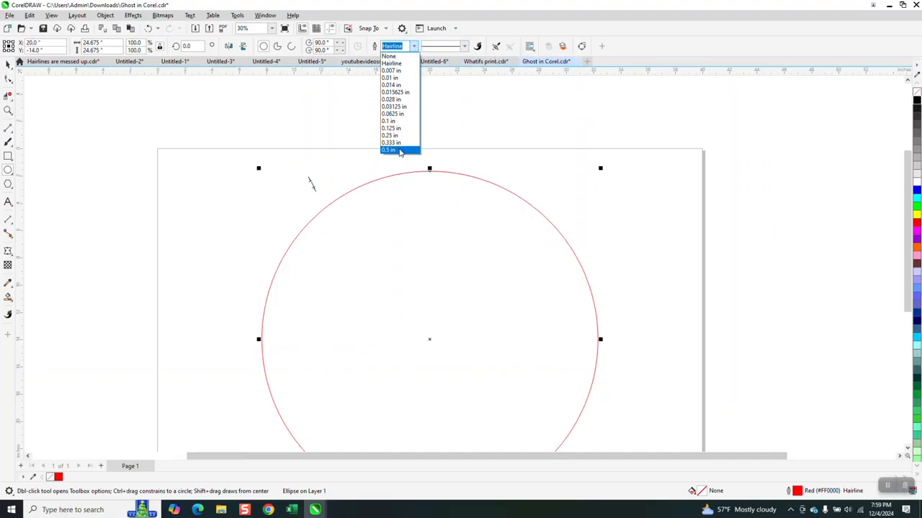
left_click(401, 148)
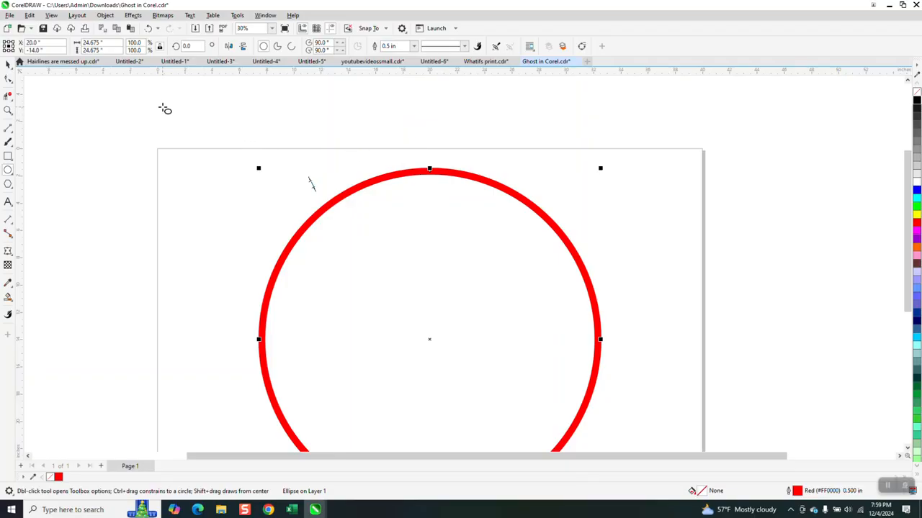
Scale the circle to 50%.
left_click(135, 42)
type("50")
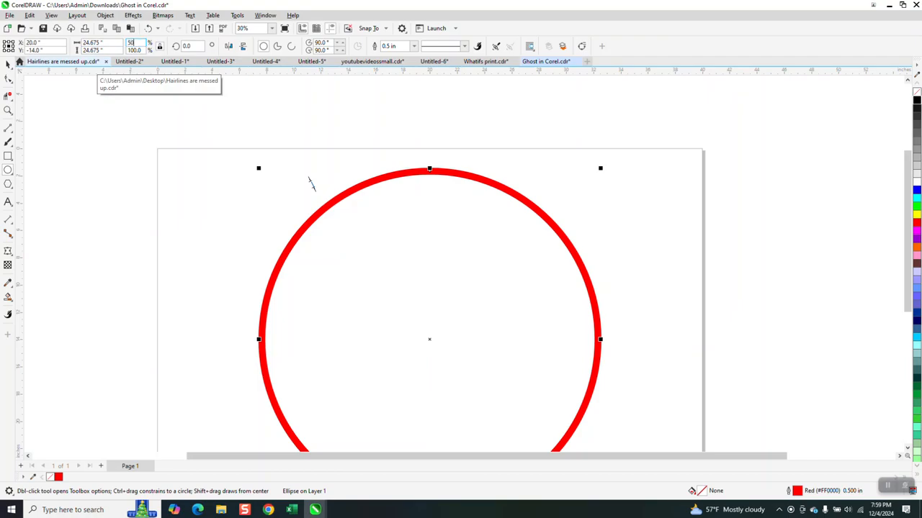
key("Return")
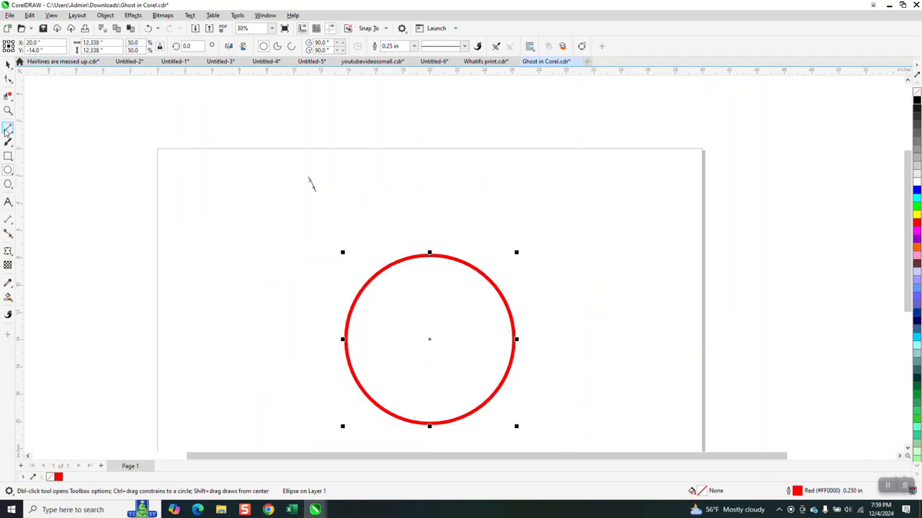
Zoom in on the circle's edge and place a dimension line across the outline's thickness.
left_click(8, 110)
left_click_drag(348, 259, 452, 294)
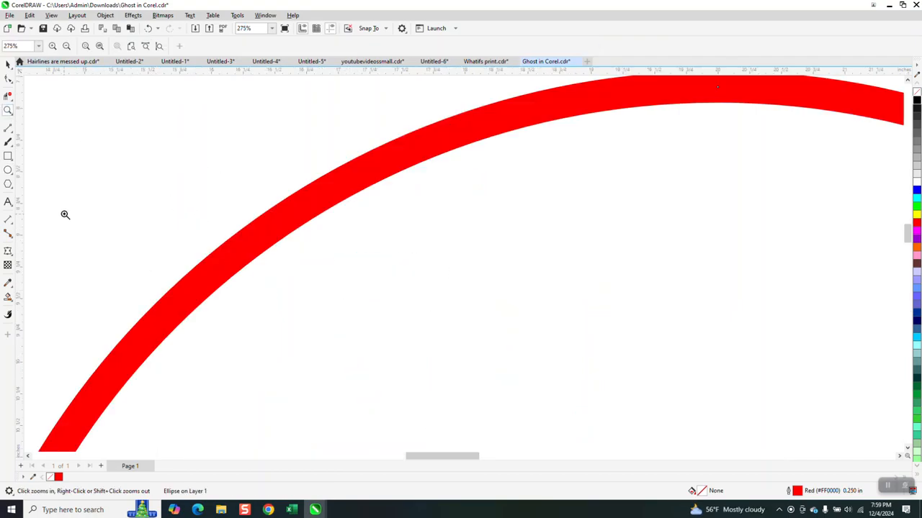
left_click(9, 220)
left_click(57, 219)
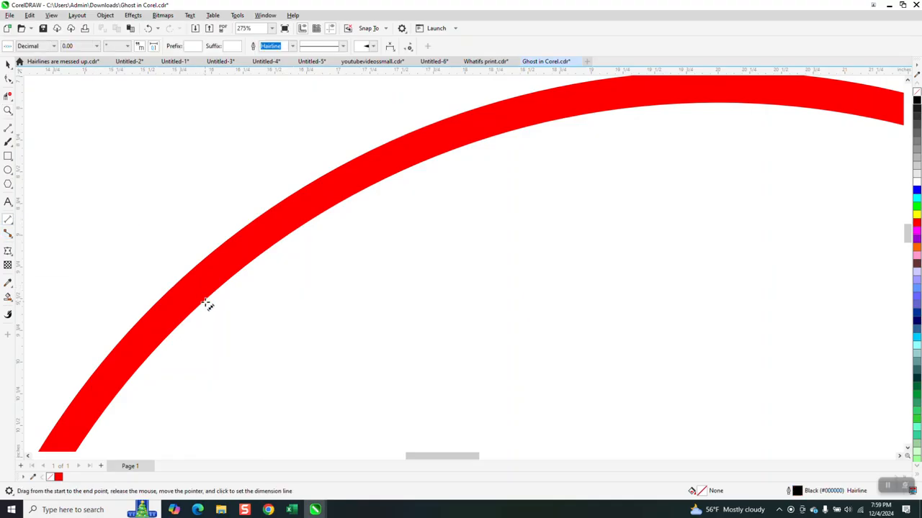
left_click_drag(204, 302, 184, 283)
left_click(186, 286)
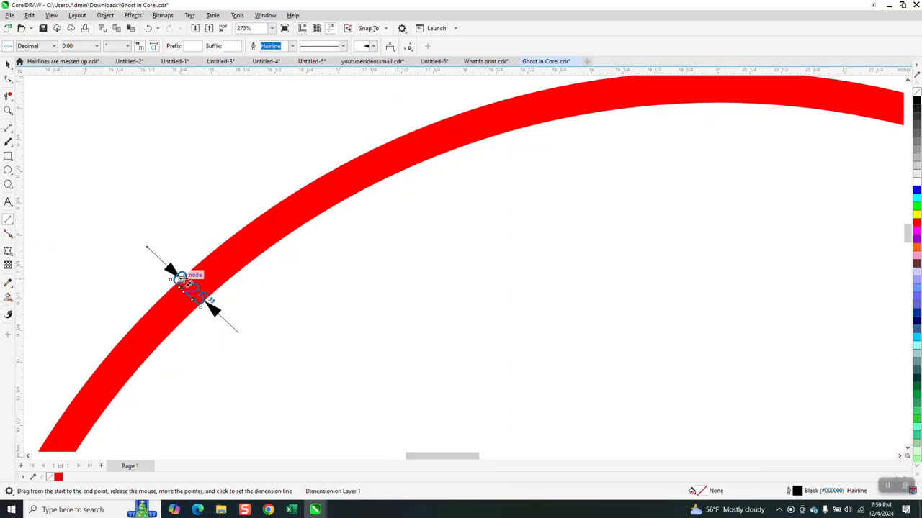
Undo the last two actions to restore the circle to full size, then select it.
left_click(8, 65)
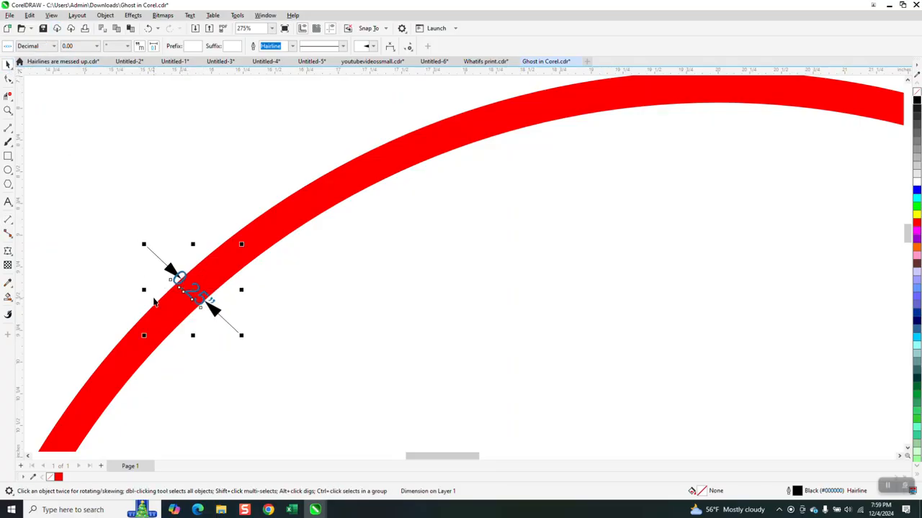
scroll(163, 288, "down", 5)
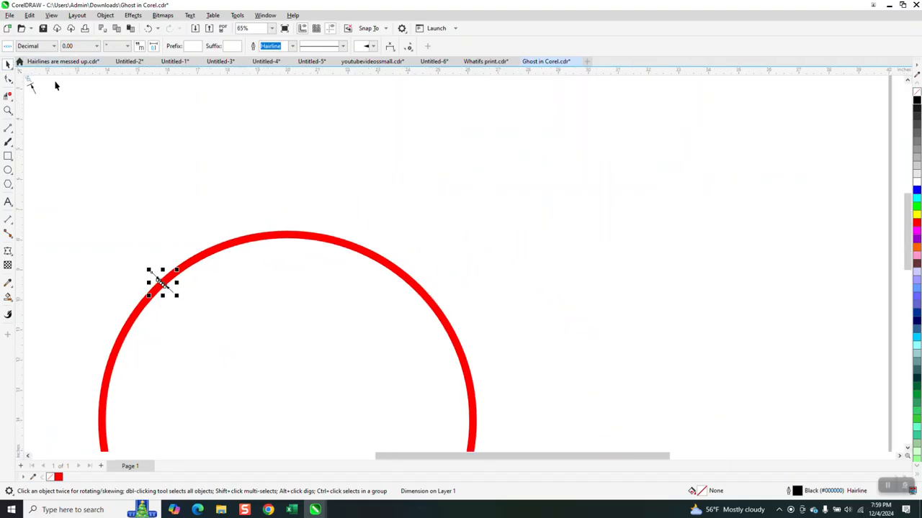
scroll(335, 196, "down", 3)
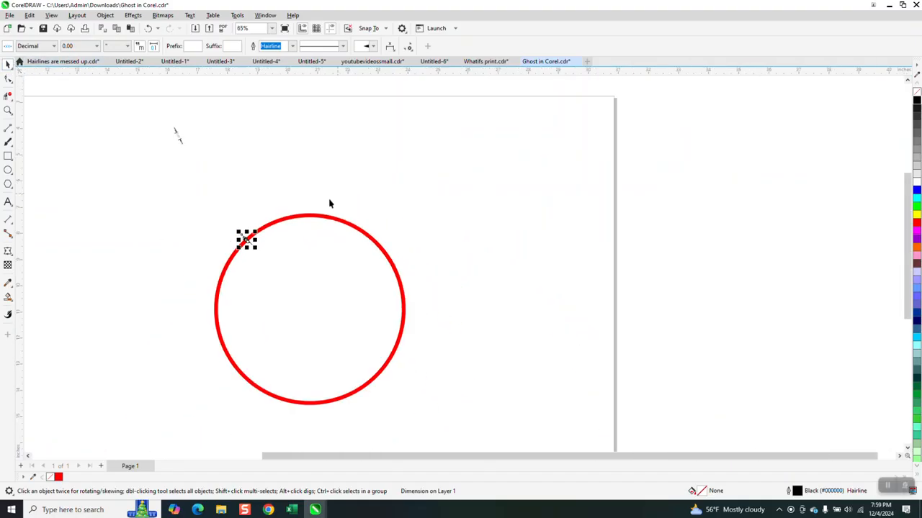
left_click(148, 28)
left_click(148, 28)
left_click(368, 106)
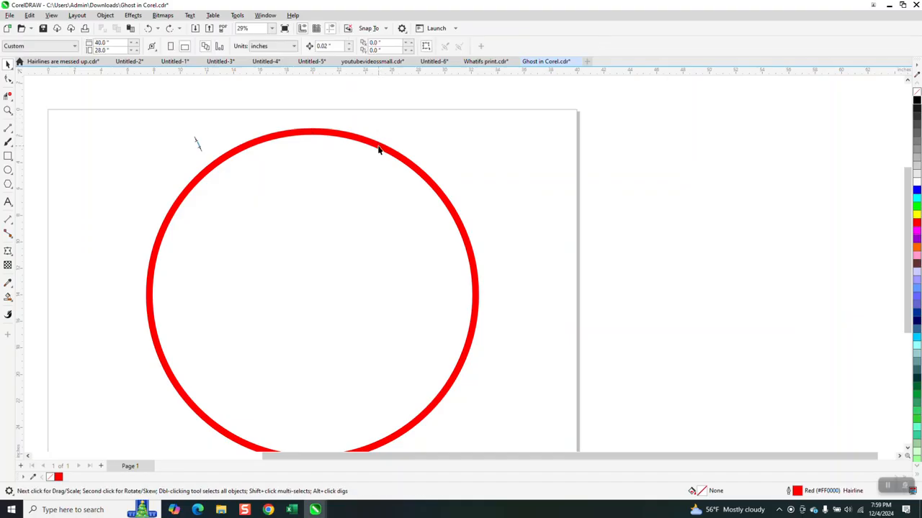
left_click(378, 147)
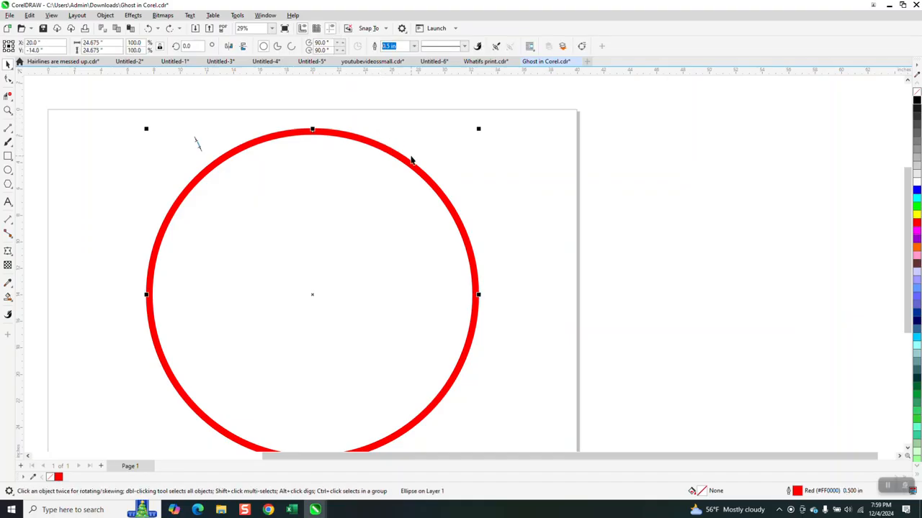
Turn off Scale with object in the circle's outline pen settings.
key("F12")
left_click(486, 275)
left_click(545, 346)
Select the dimension line and delete it.
left_click(198, 145)
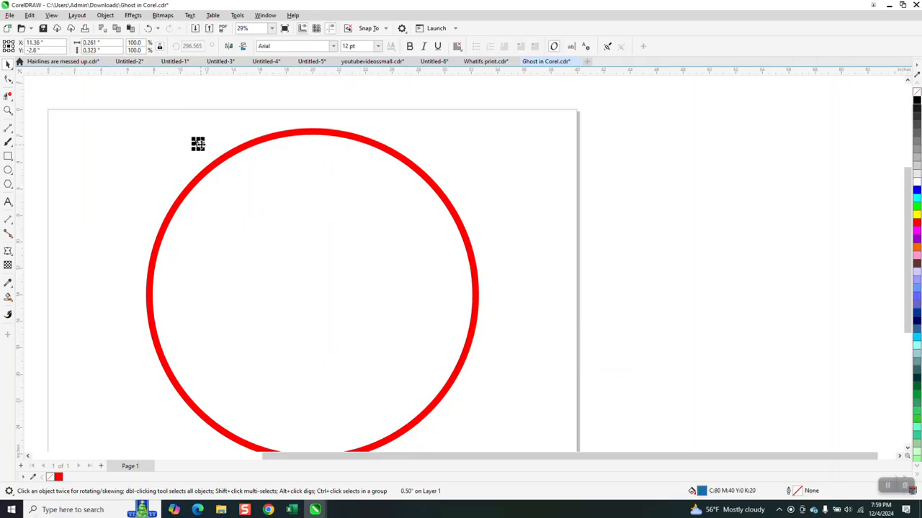
key("Delete")
Scale the circle to 50%, then shrink it further to about 12.8% with a corner handle.
left_click(242, 151)
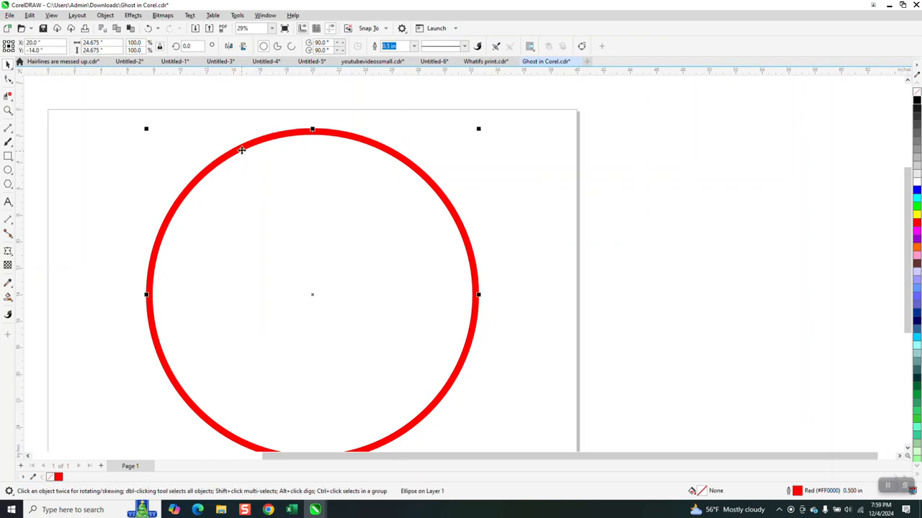
double_click(137, 42)
type("50")
key("Return")
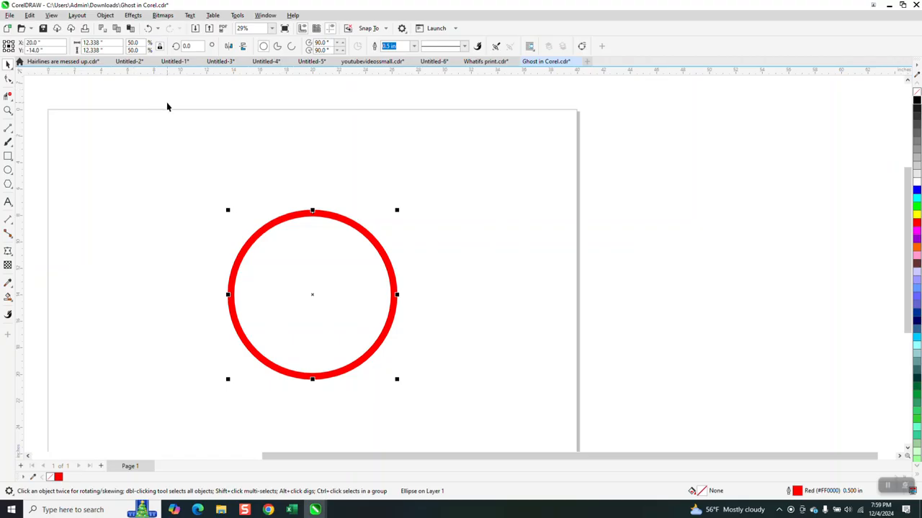
left_click_drag(396, 210, 337, 273)
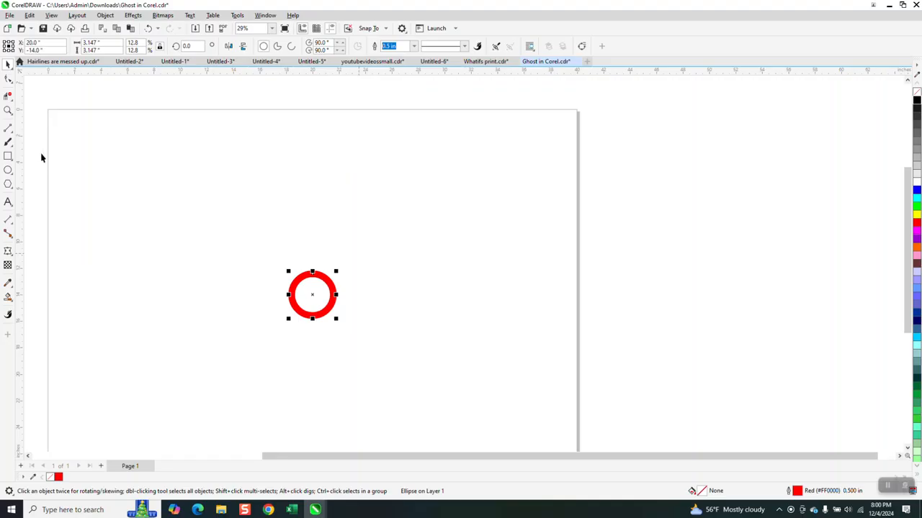
Zoom in to inspect the small circle, then undo both scalings to restore its full size.
left_click(8, 110)
left_click_drag(273, 259, 389, 377)
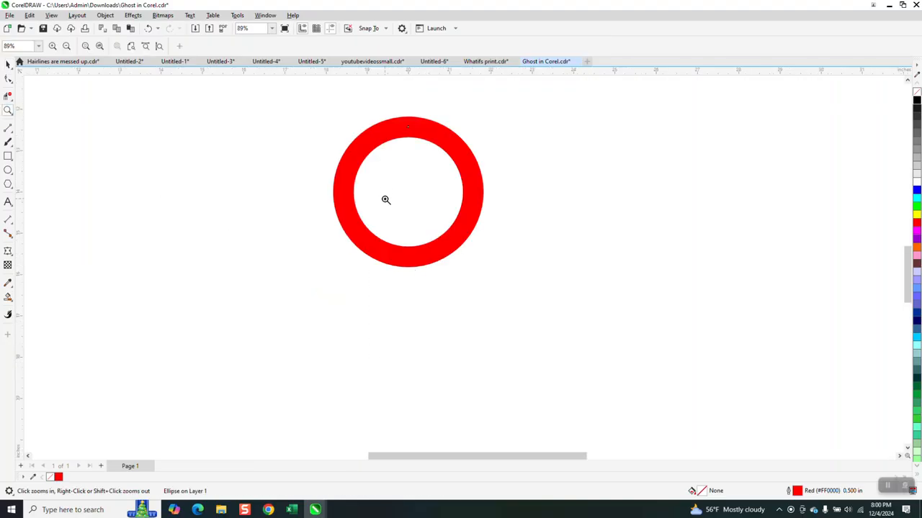
scroll(365, 216, "down", 3)
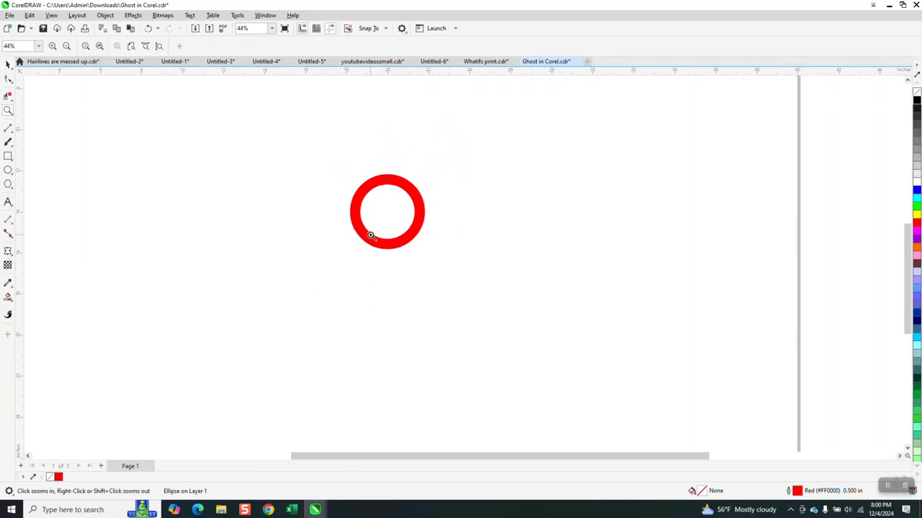
scroll(363, 242, "down", 2)
scroll(364, 243, "down", 1)
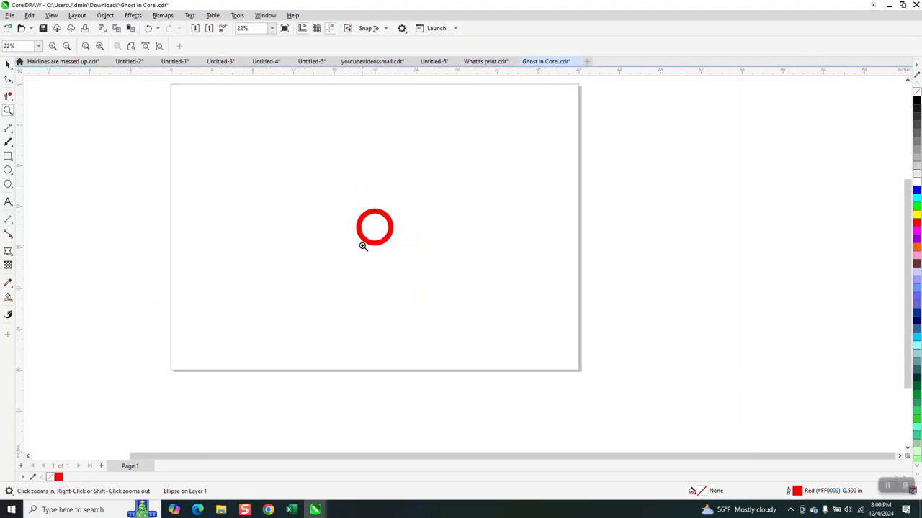
left_click(149, 28)
left_click(148, 28)
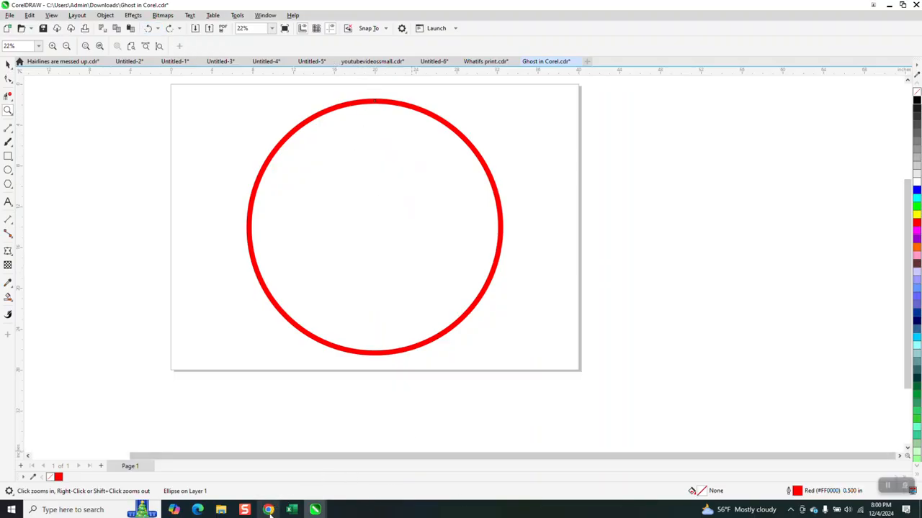
Turn on Scale with object in the circle's outline pen settings.
mouse_move(248, 508)
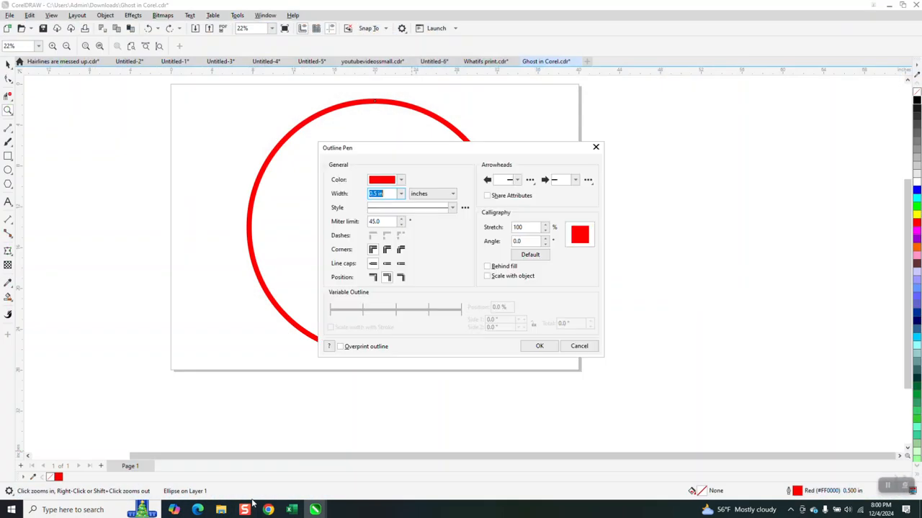
left_click(487, 276)
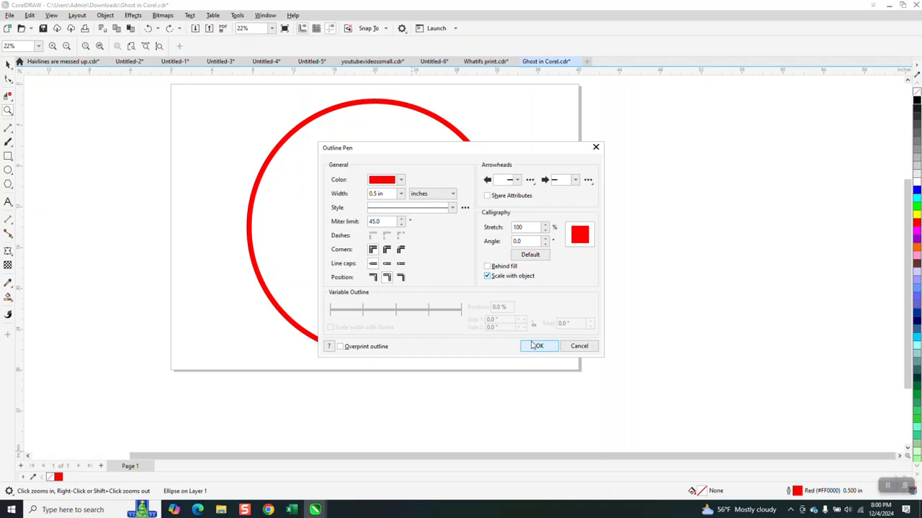
left_click(547, 349)
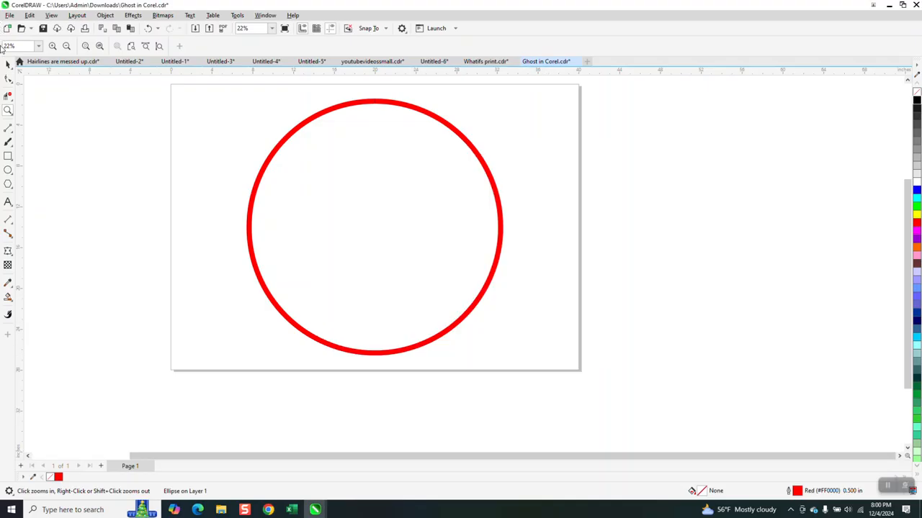
Select the circle and delete it.
left_click(8, 64)
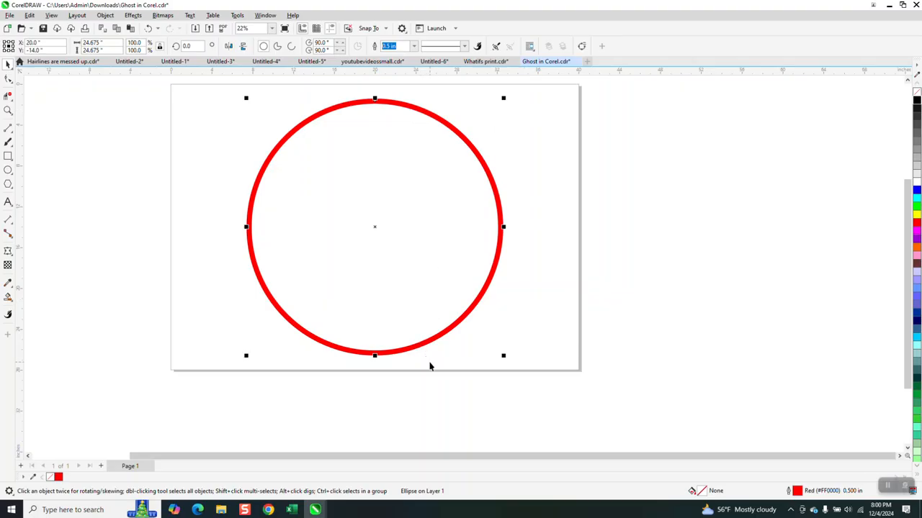
left_click_drag(504, 98, 362, 298)
key("Delete")
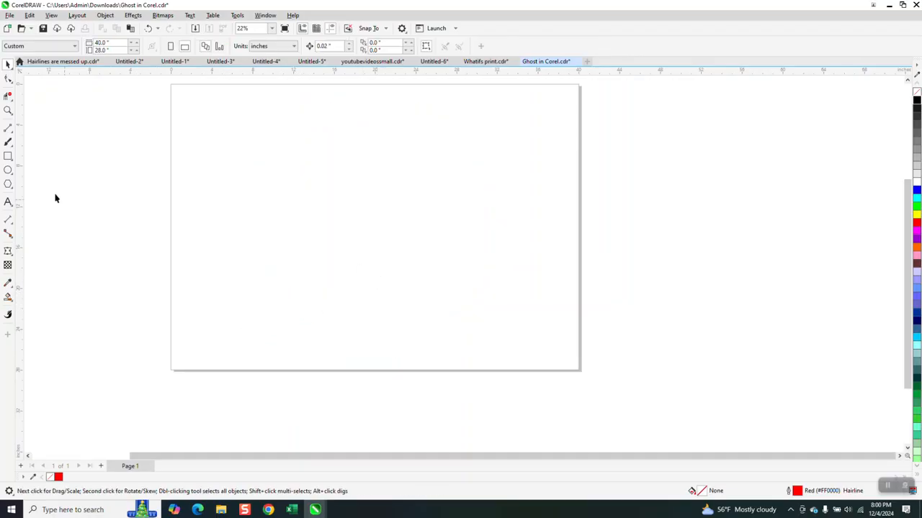
Draw a square about 14.5 inches across and center it on the page.
left_click(10, 157)
left_click_drag(476, 135, 334, 270)
key("p")
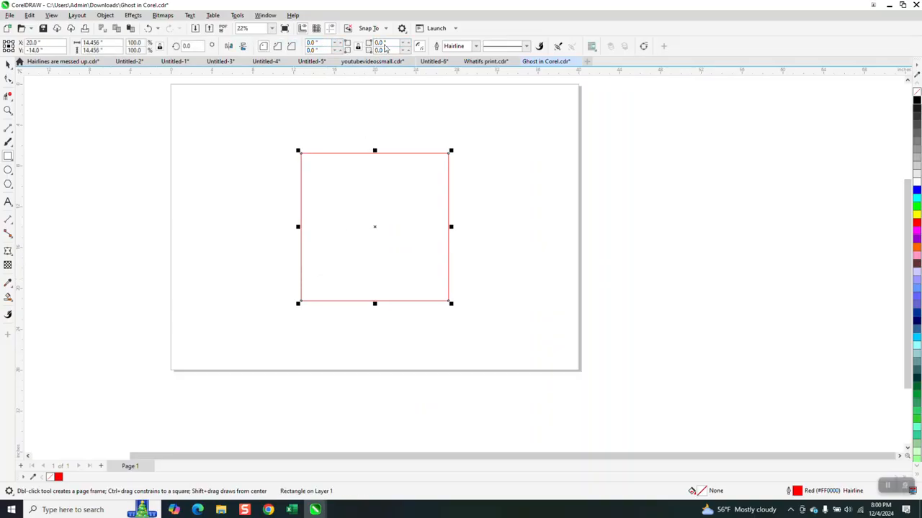
Set the square's outline width to 0.5 in.
left_click(475, 48)
left_click(476, 47)
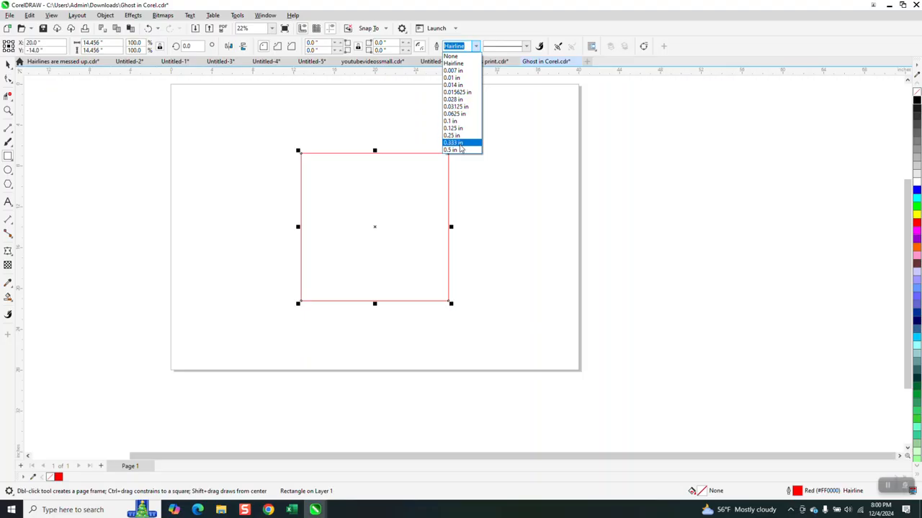
left_click(461, 148)
Duplicate the square to its right and select the original square.
key("space")
left_click_drag(376, 226, 547, 227)
right_click(546, 227)
left_click(394, 242)
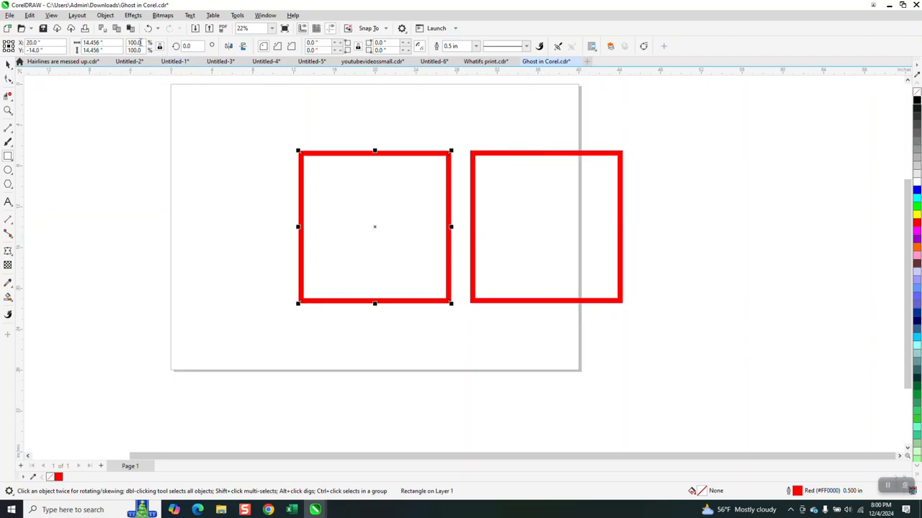
Scale the left square to 50%.
left_click(141, 43)
type("50")
key("Return")
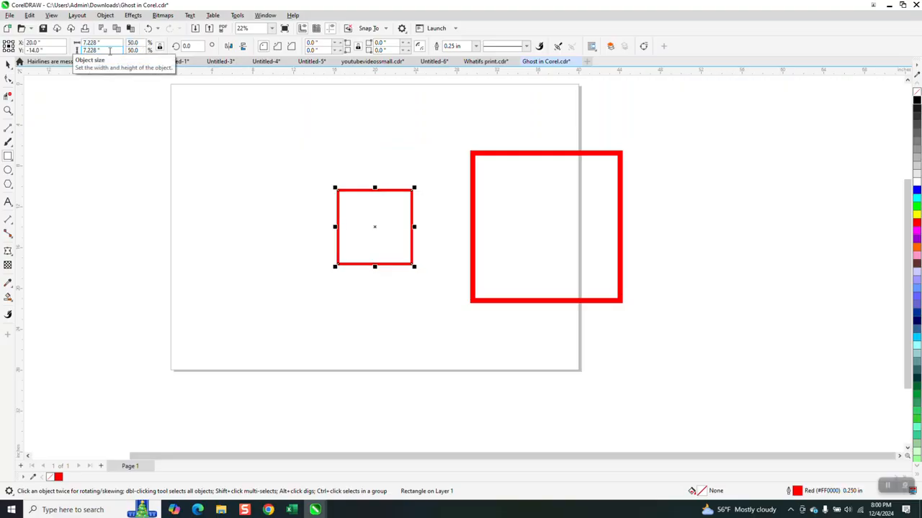
Select the right square and turn off Scale with object in its outline pen settings.
left_click(8, 65)
left_click(532, 154)
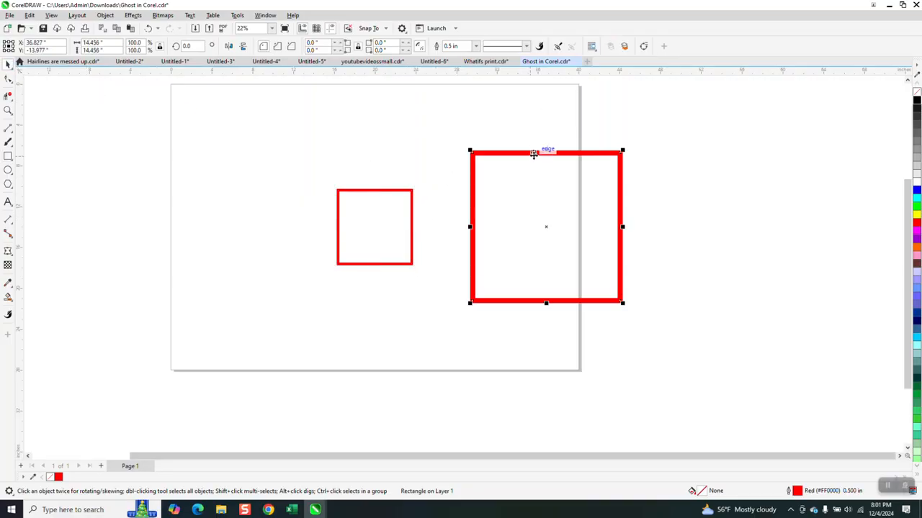
key("F12")
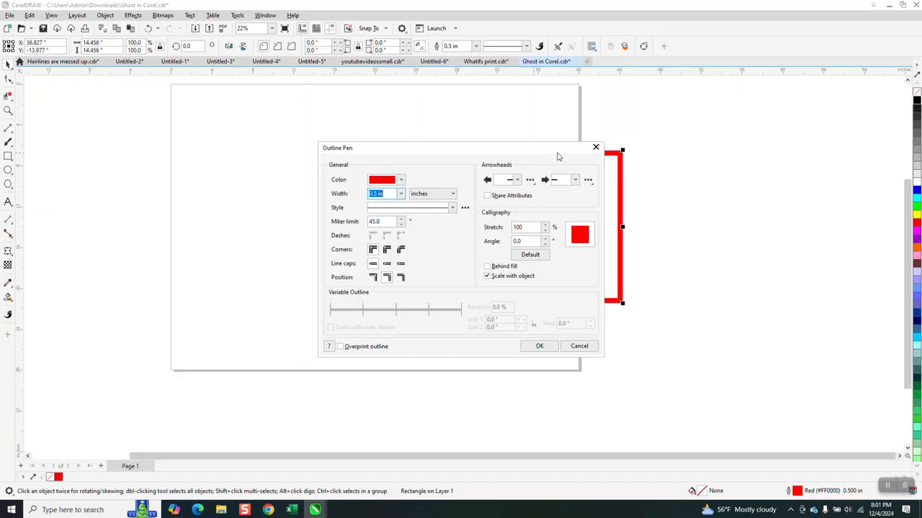
left_click(489, 277)
left_click(540, 345)
Scale the right square to 50%.
left_click(470, 158)
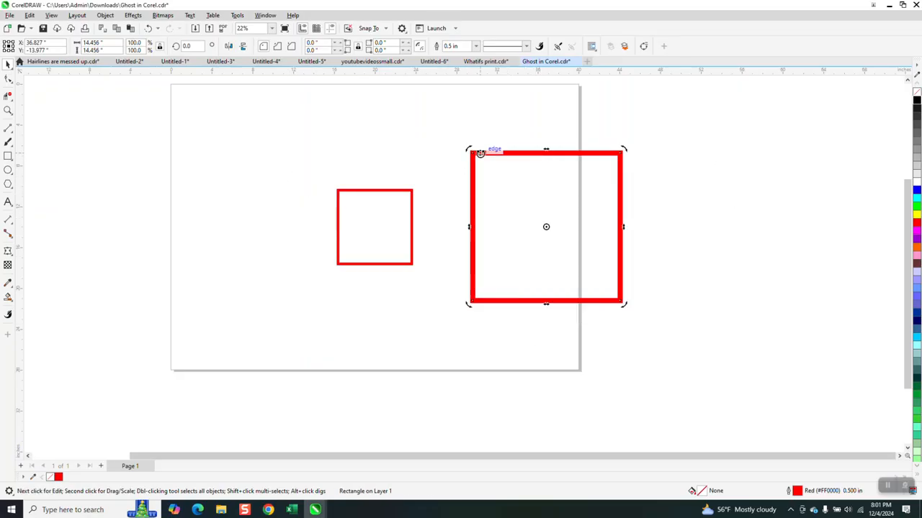
left_click(143, 43)
type("50")
key("Return")
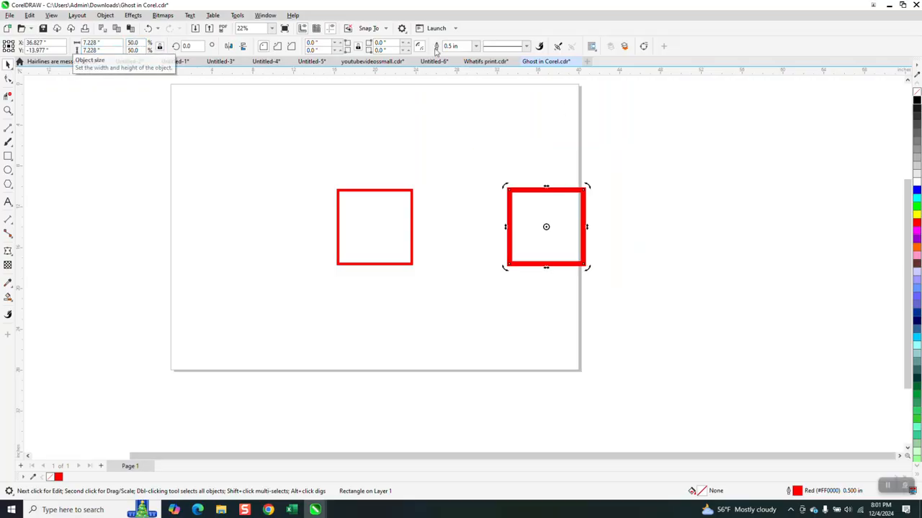
Move the right square beside the left square and reselect it.
left_click(541, 229)
left_click_drag(543, 226, 453, 232)
left_click(9, 99)
left_click(294, 177)
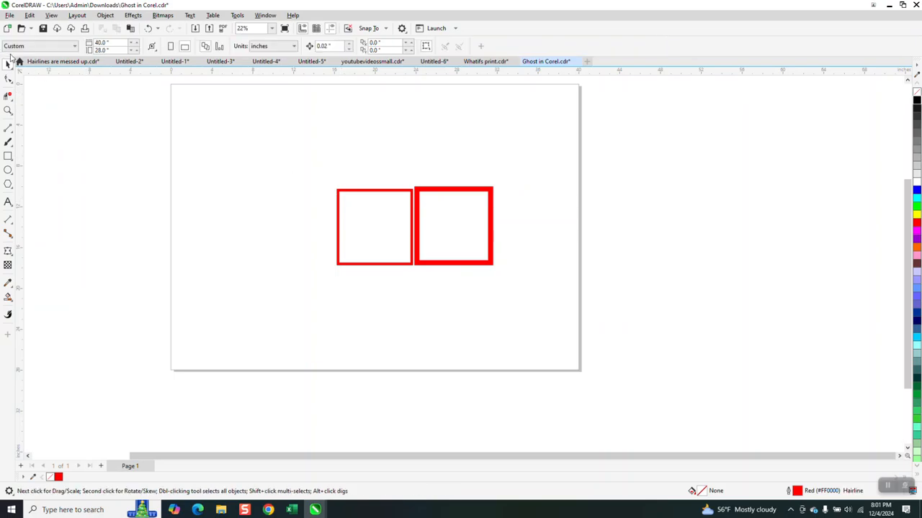
left_click(488, 196)
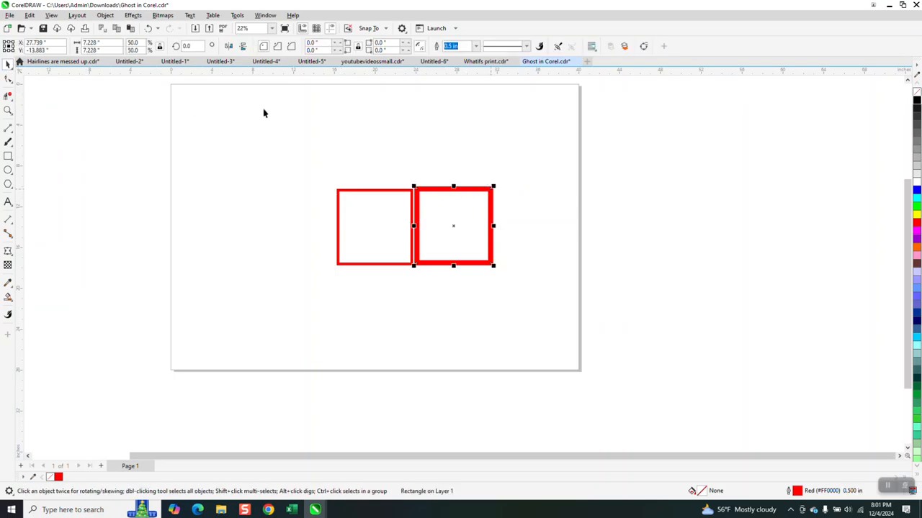
Scale the right square to 25%.
double_click(139, 42)
type("25")
key("Return")
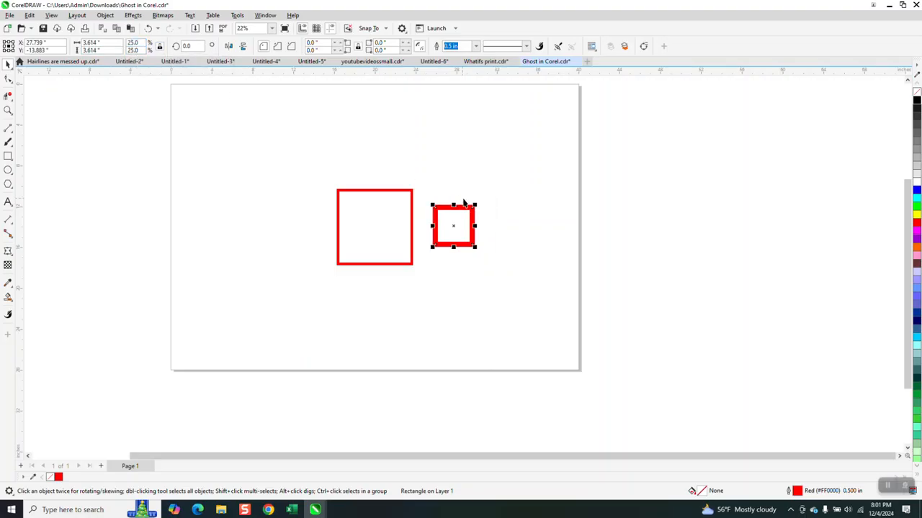
Shrink the right square further to about 9.6% with a corner handle and zoom in on it.
left_click_drag(475, 203, 491, 260)
left_click(8, 110)
scroll(252, 170, "down", 4)
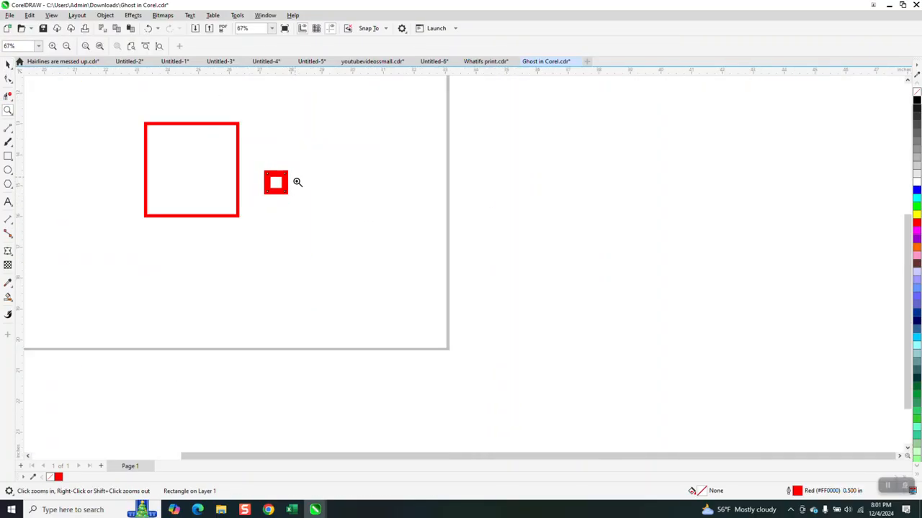
Shrink the left square to about 8.3% with a corner handle, next to the right square.
left_click(8, 65)
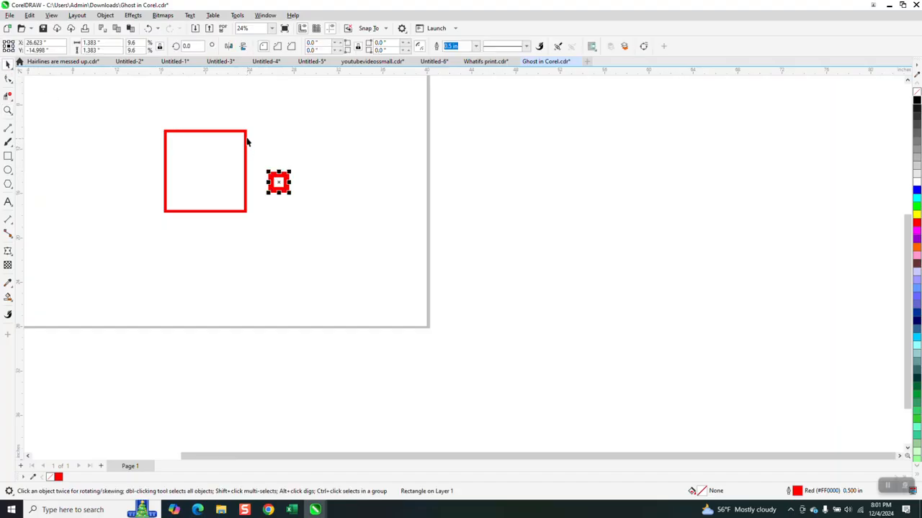
left_click(246, 139)
left_click_drag(249, 128, 263, 173)
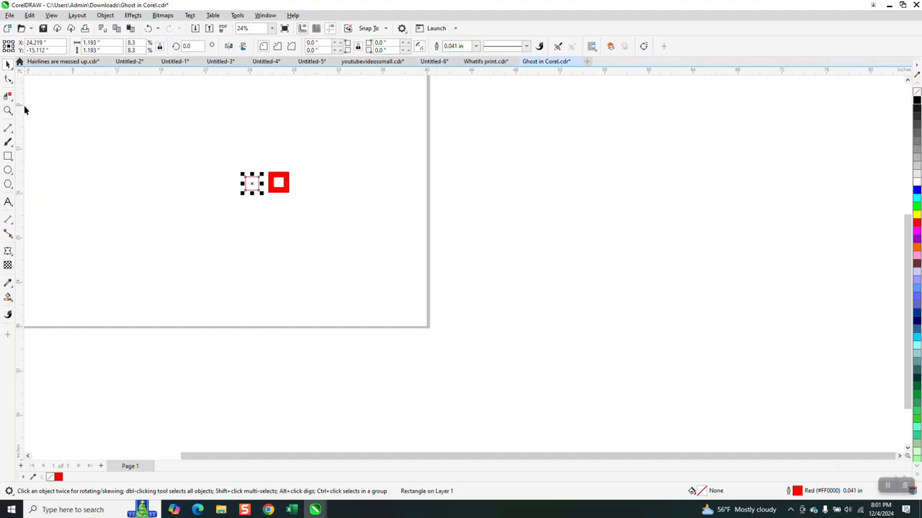
Zoom in on the two squares and set the left square's outline colour to black.
left_click(82, 133)
key("z")
left_click_drag(241, 161, 378, 237)
left_click(8, 63)
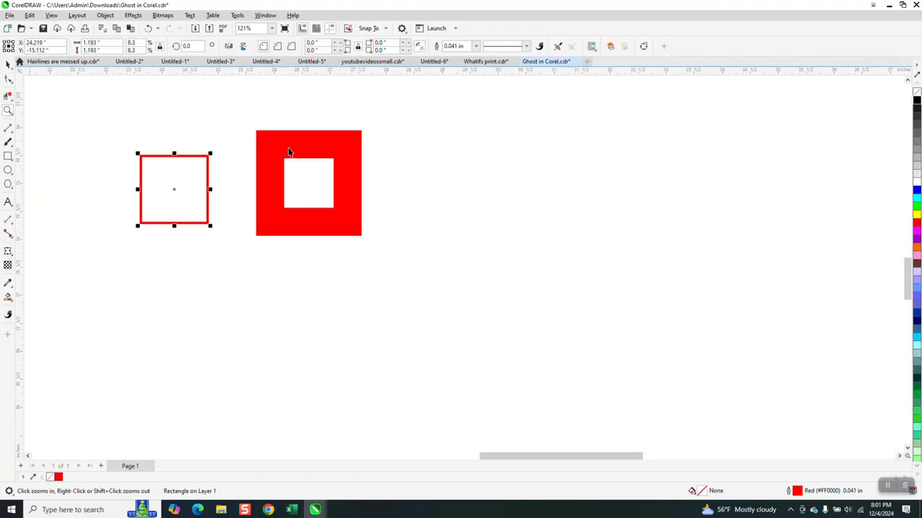
left_click(475, 46)
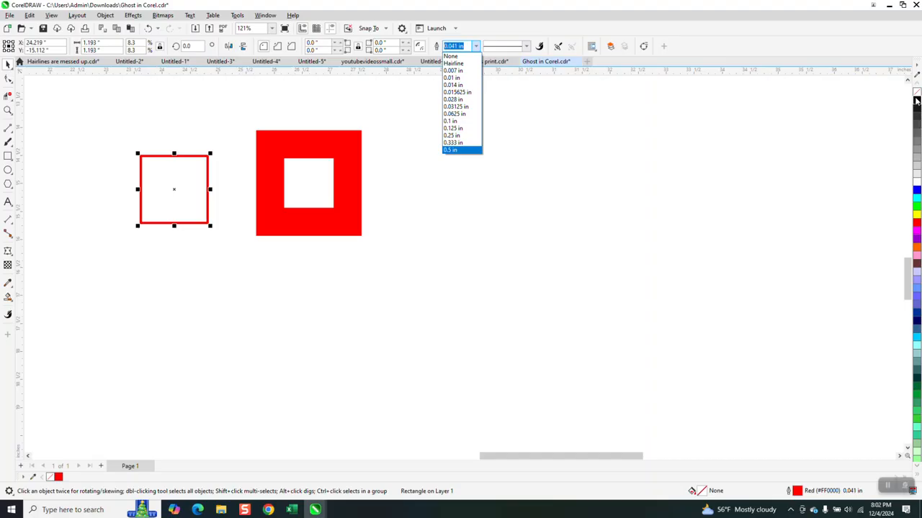
left_click(533, 117)
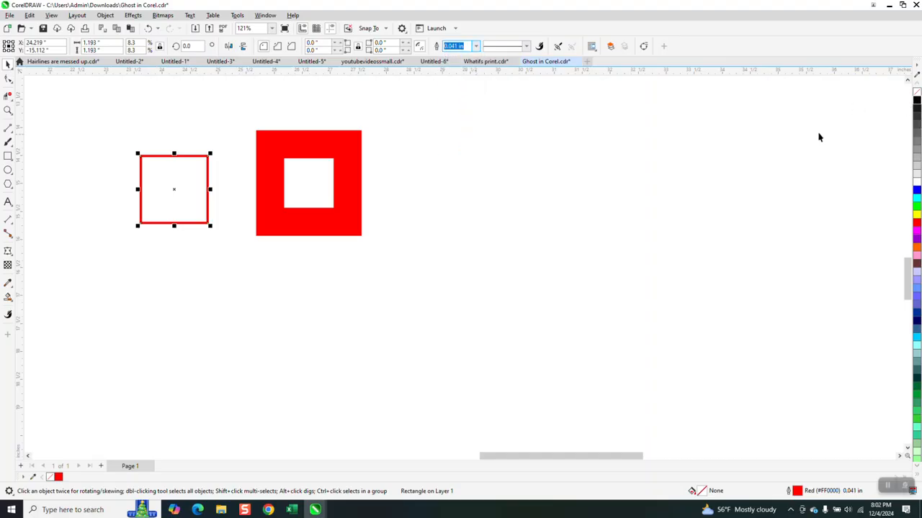
right_click(916, 101)
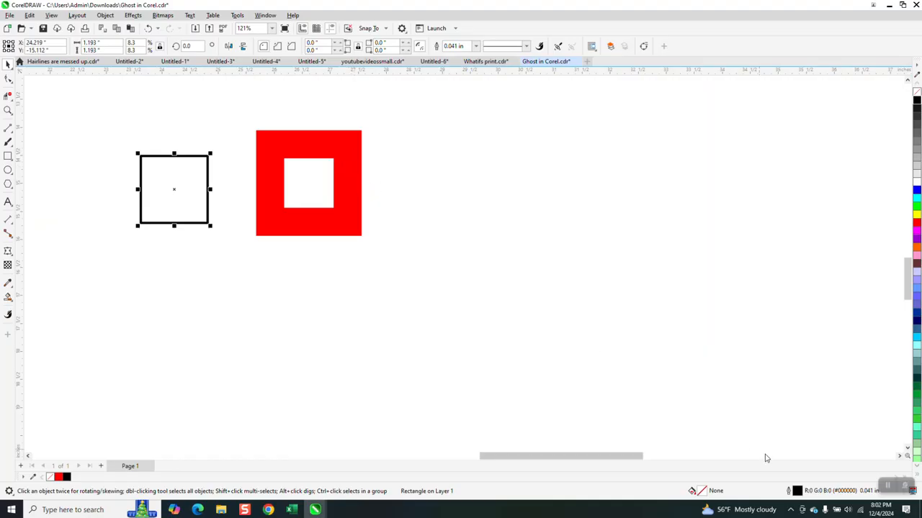
In the left square's outline pen settings, turn off Scale with object and set the width to Hairline.
double_click(797, 492)
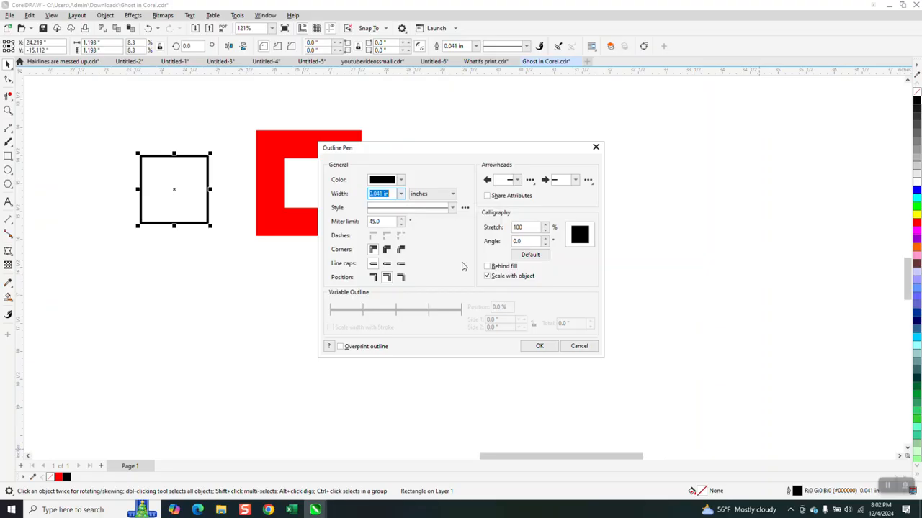
left_click(488, 276)
left_click(400, 193)
left_click(385, 210)
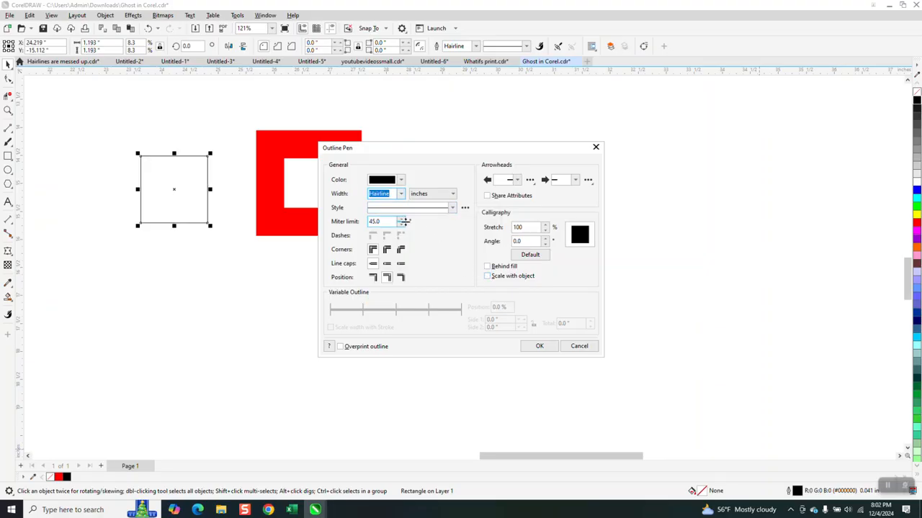
left_click(539, 346)
Scale the left square back up to 100%.
left_click(204, 208)
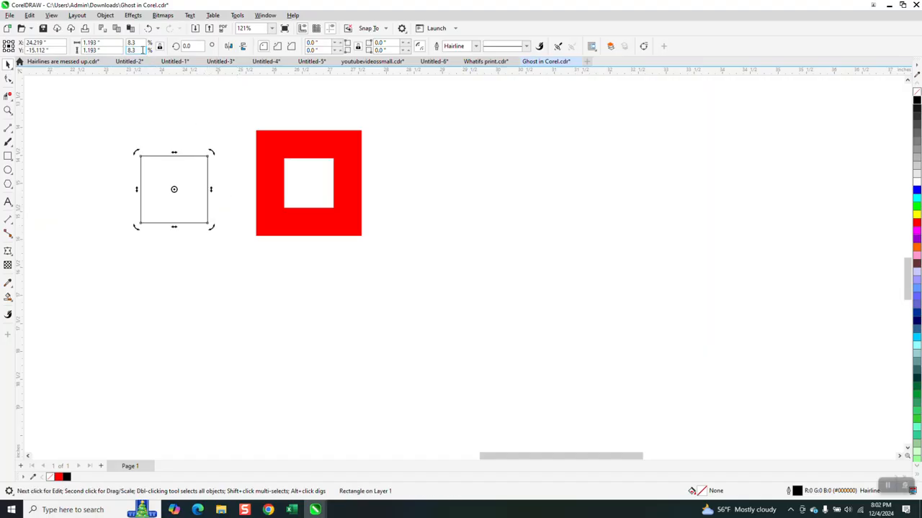
double_click(139, 45)
type("100")
key("Return")
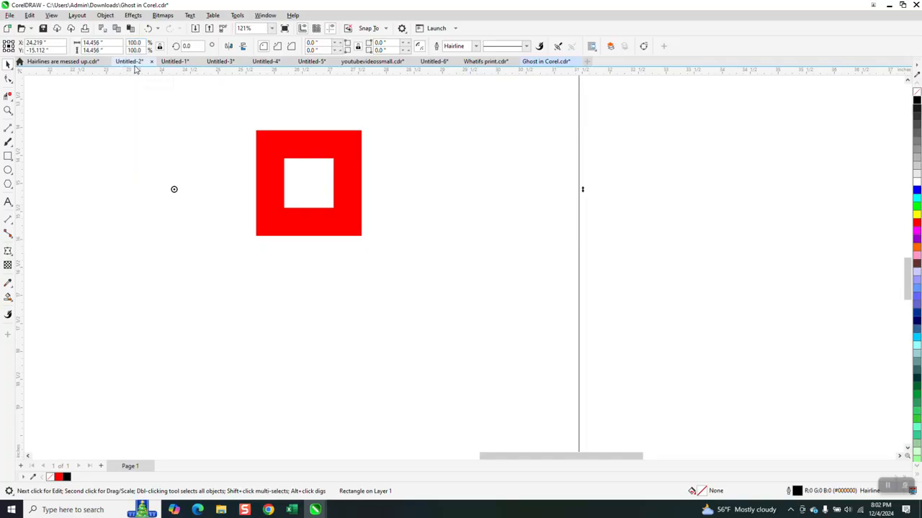
scroll(520, 232, "down", 8)
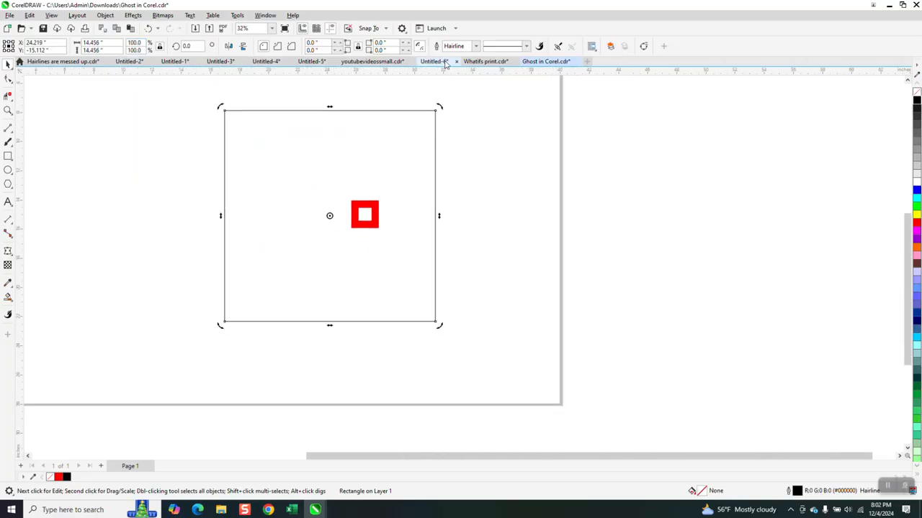